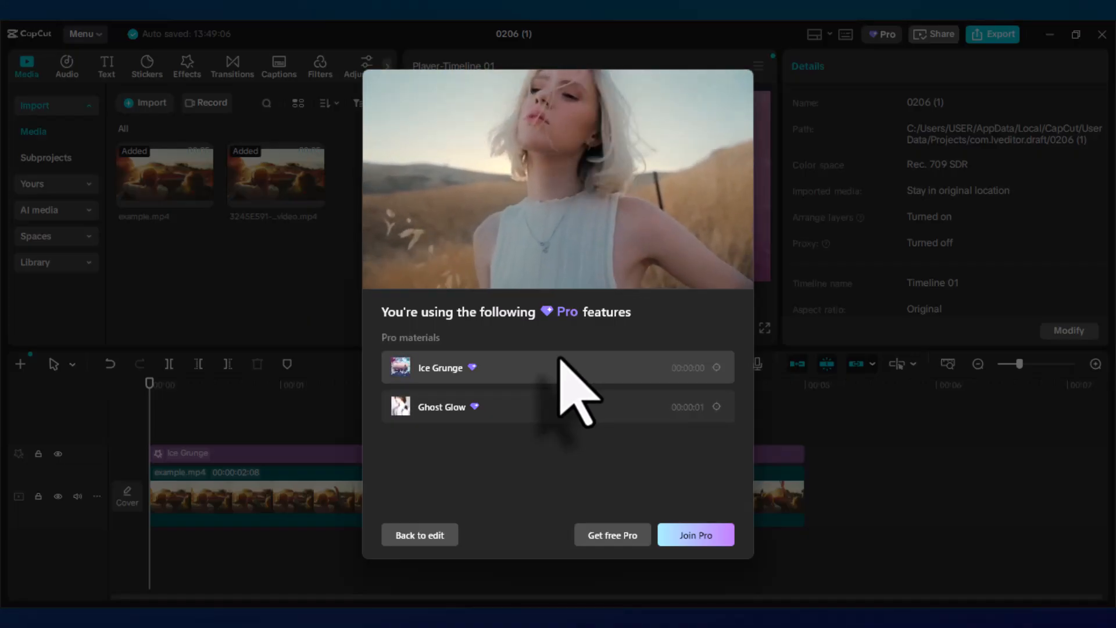
Return to editing from the Pro features notice and open the transitions library.
left_click(432, 536)
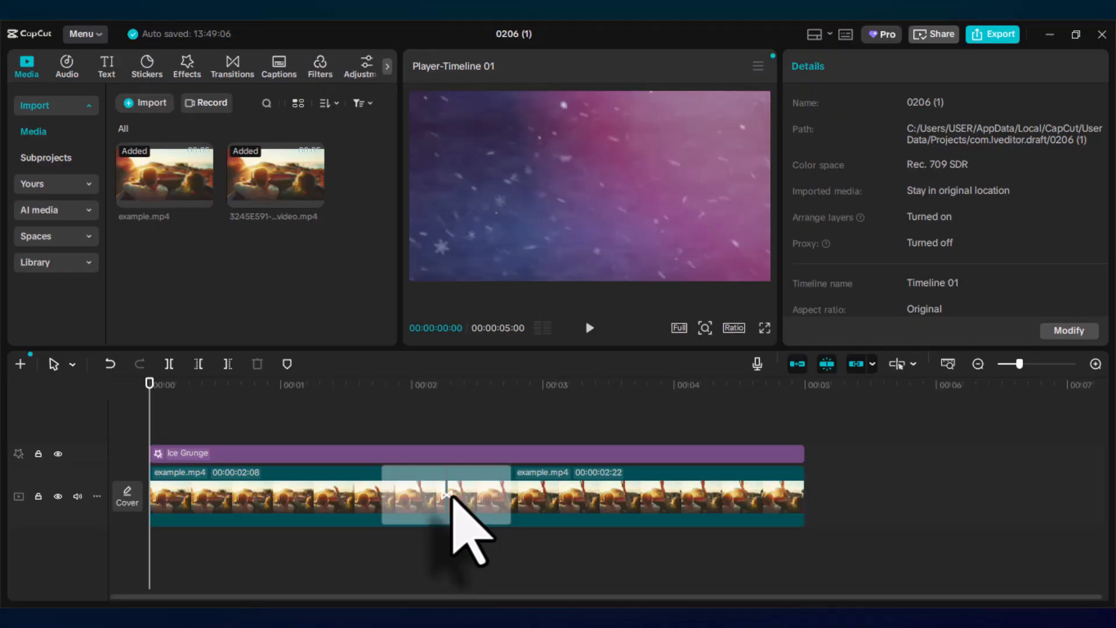
left_click(233, 67)
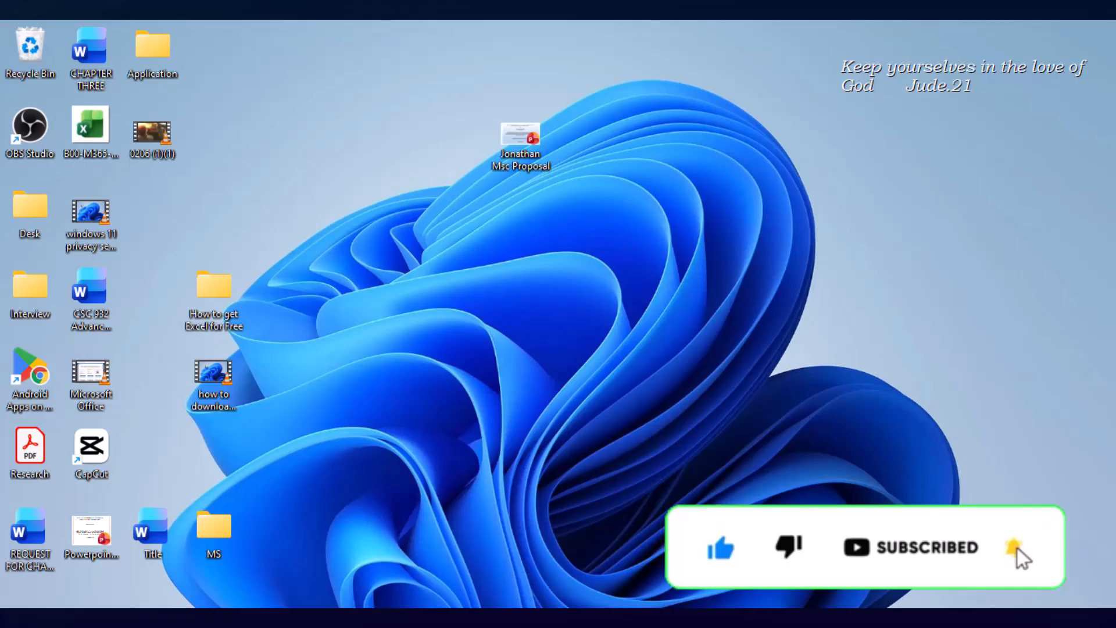
Open Microsoft Store in a maximized window and search for capcut.
left_click(527, 616)
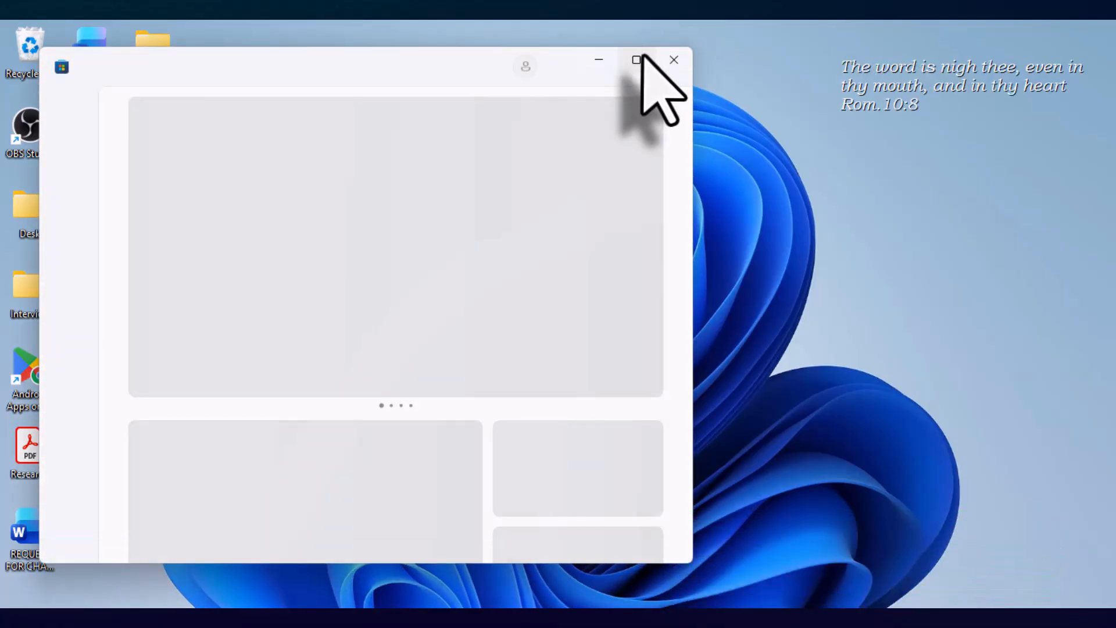
left_click(636, 60)
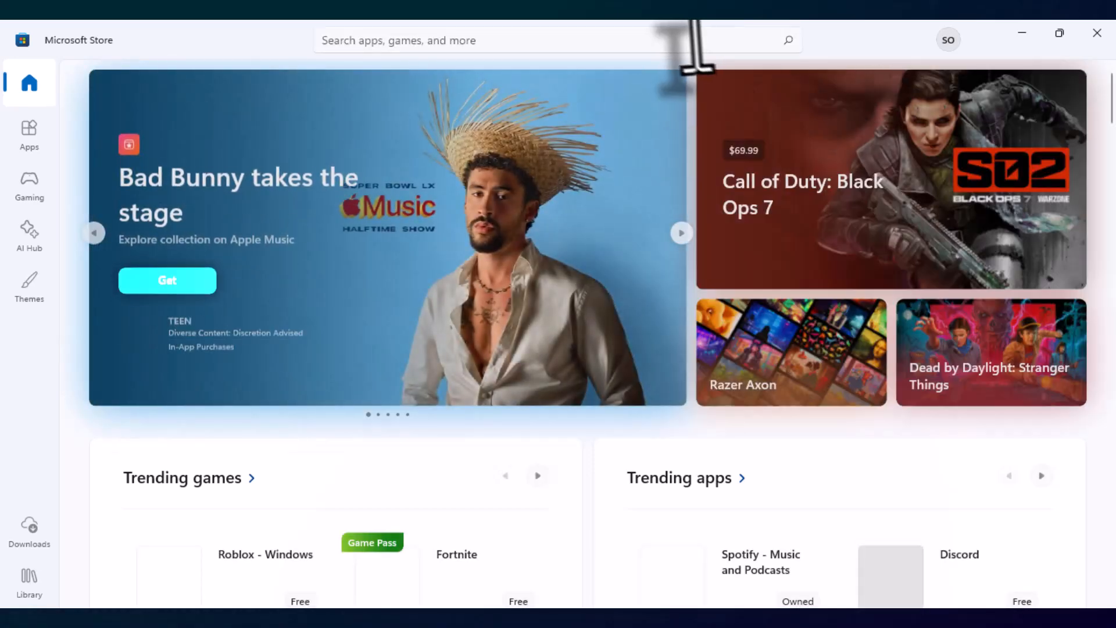
left_click(680, 42)
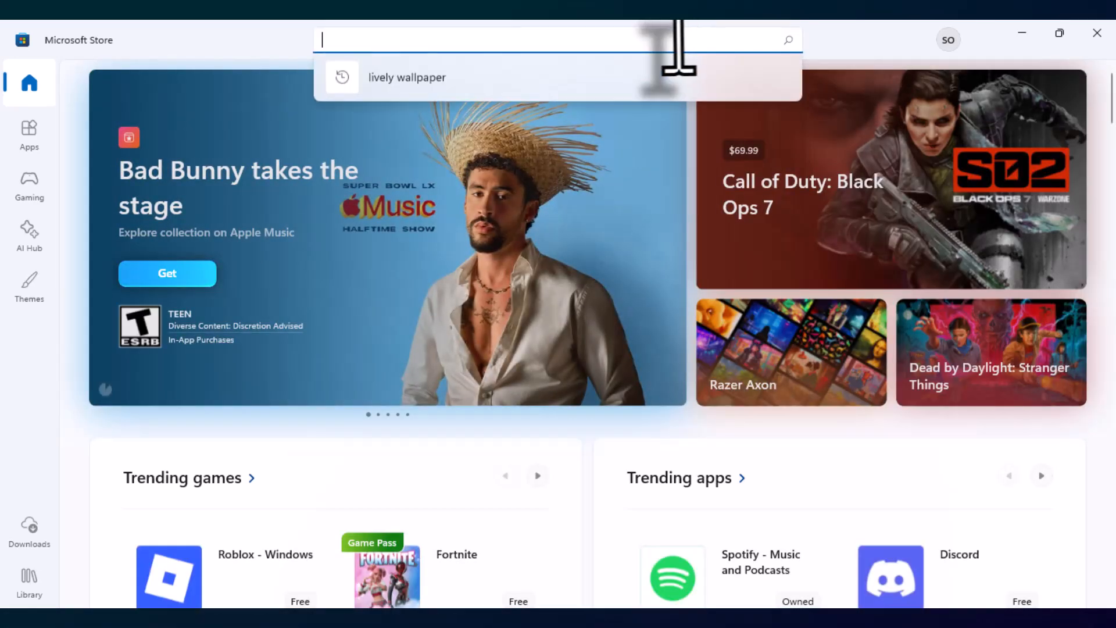
type("capcut")
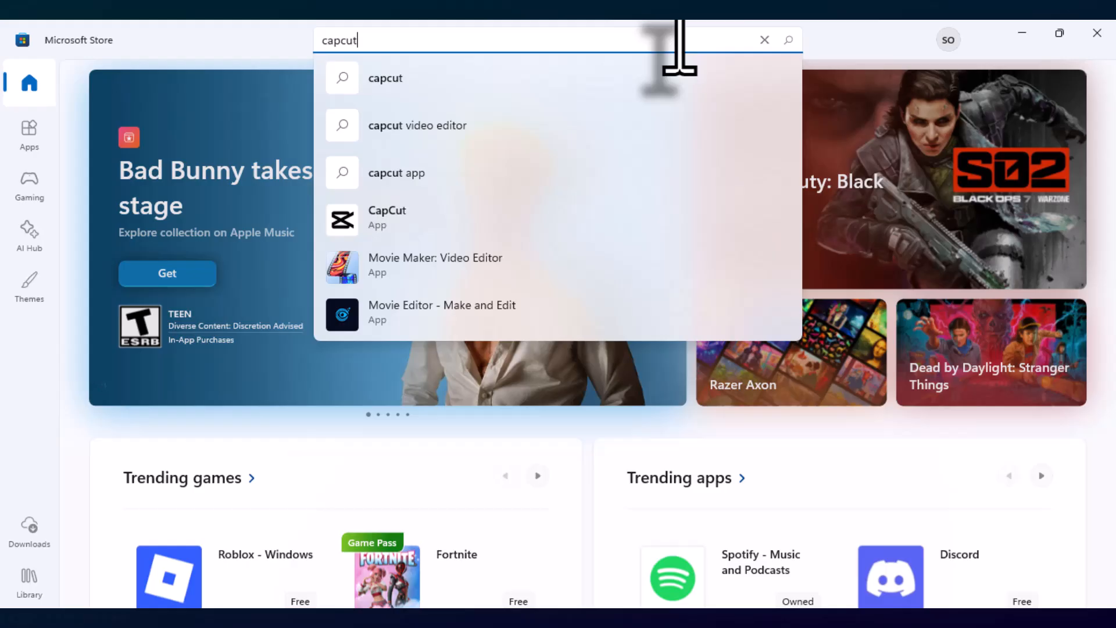
key("Return")
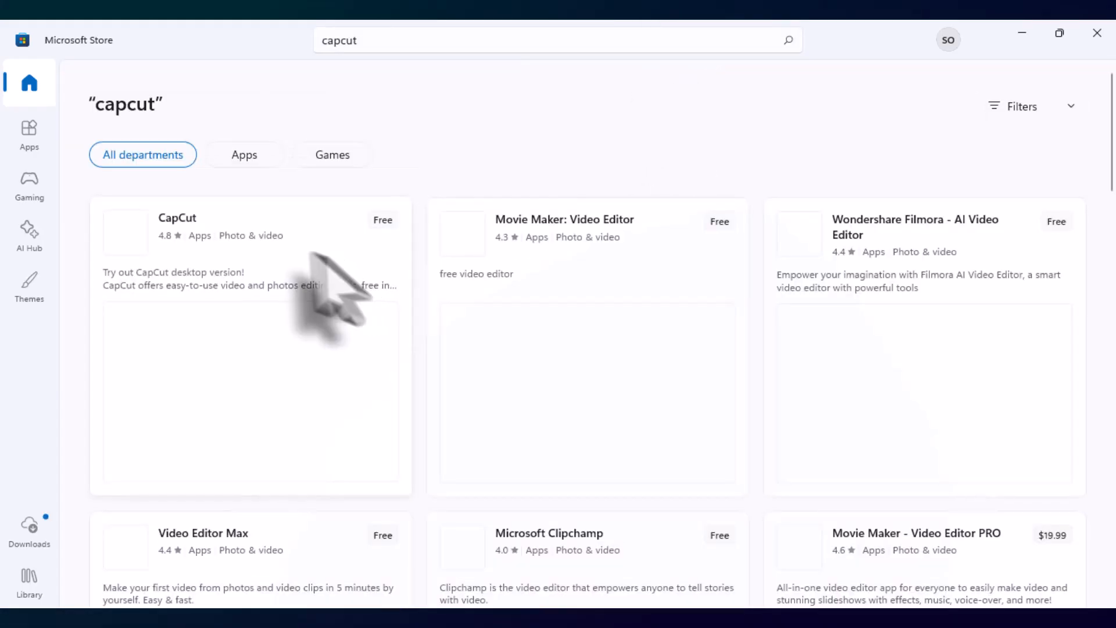
Preview the CapCut listing in the search results and minimize Microsoft Store.
mouse_move(240, 257)
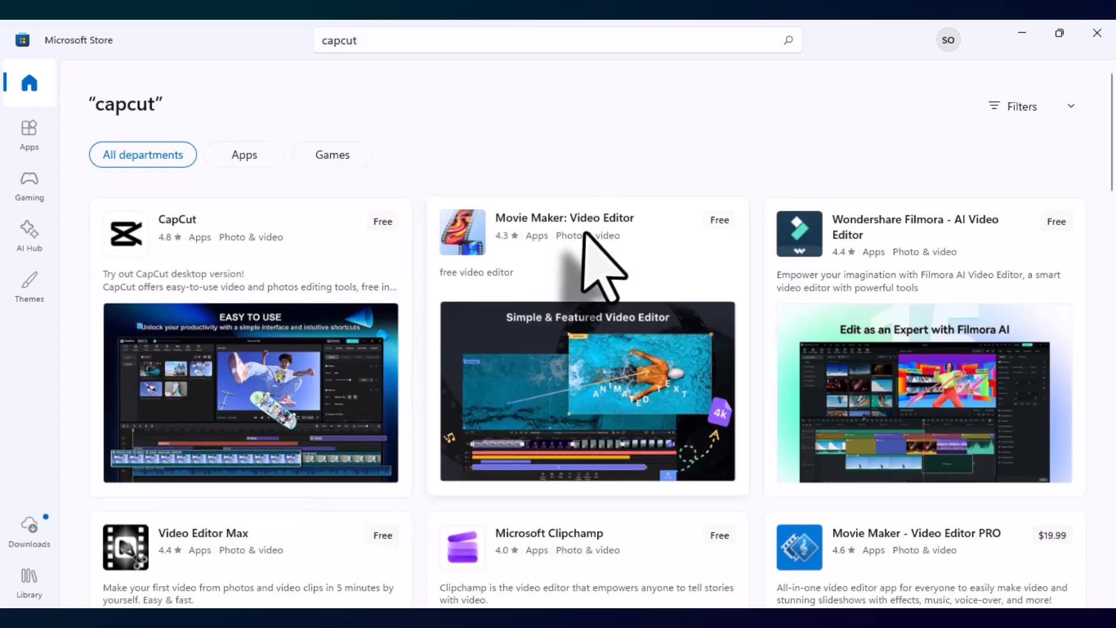
mouse_move(317, 299)
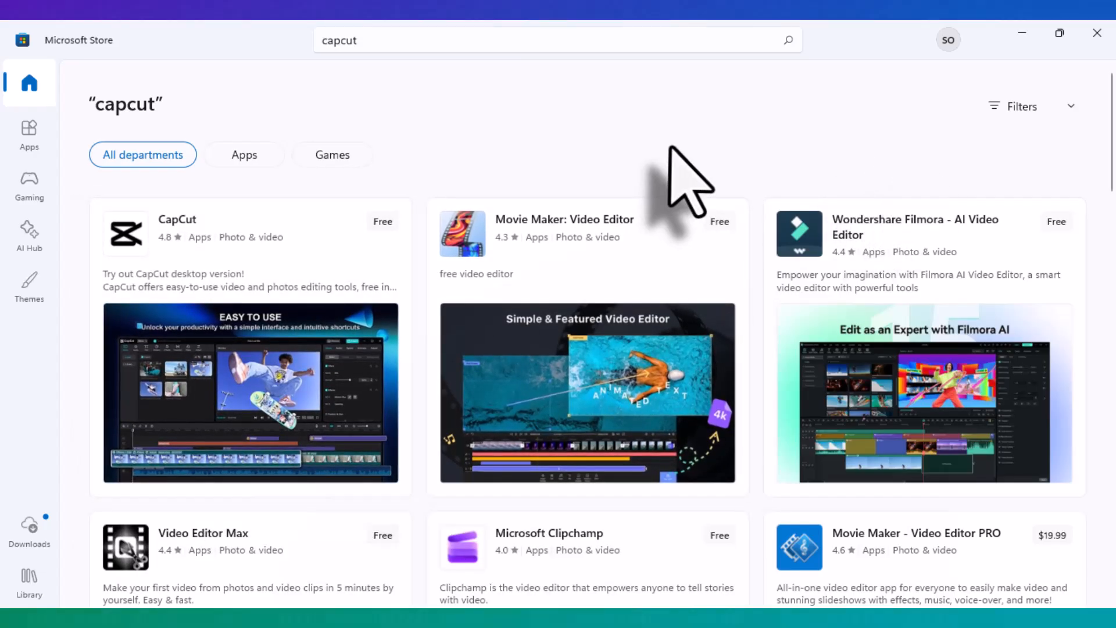
mouse_move(250, 330)
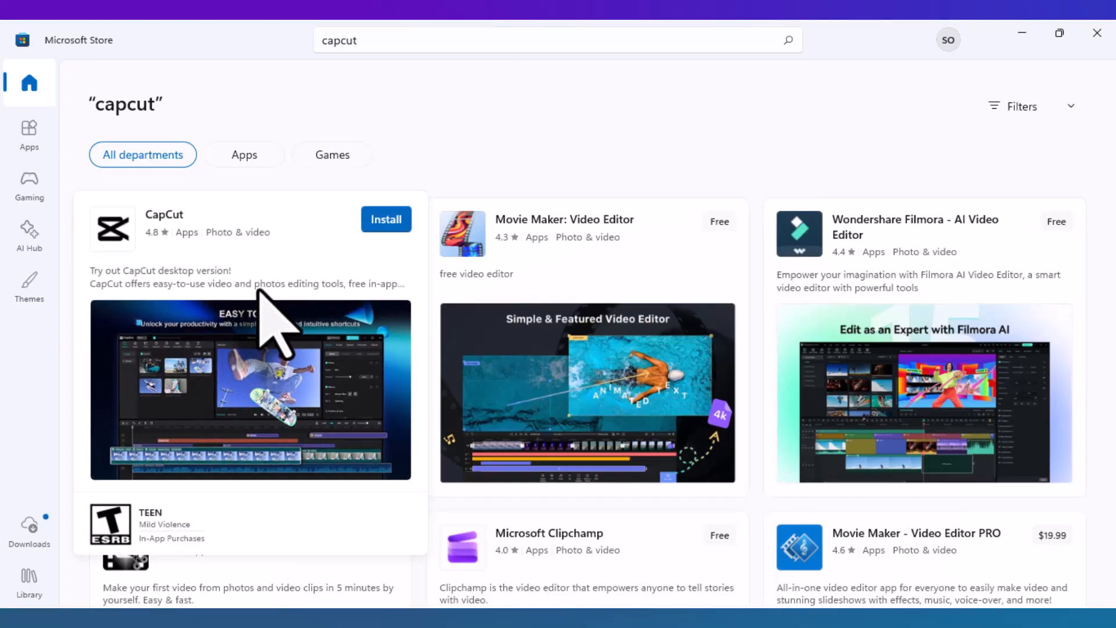
left_click(1022, 35)
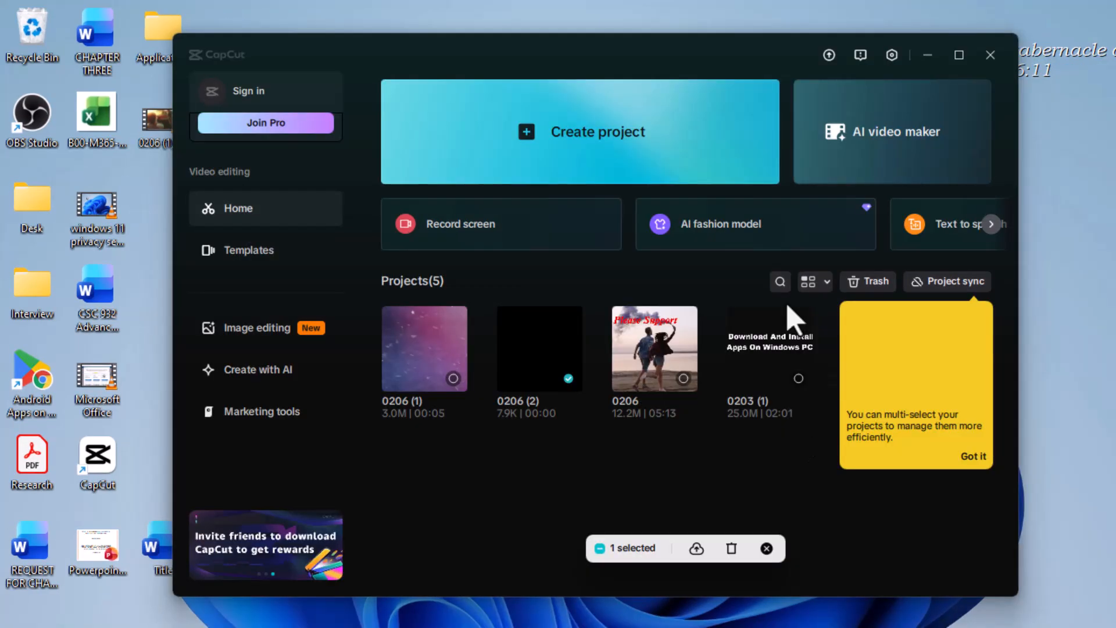
Open the CapCut draft settings and copy the project save path from its folder picker without changing the folder.
left_click(892, 56)
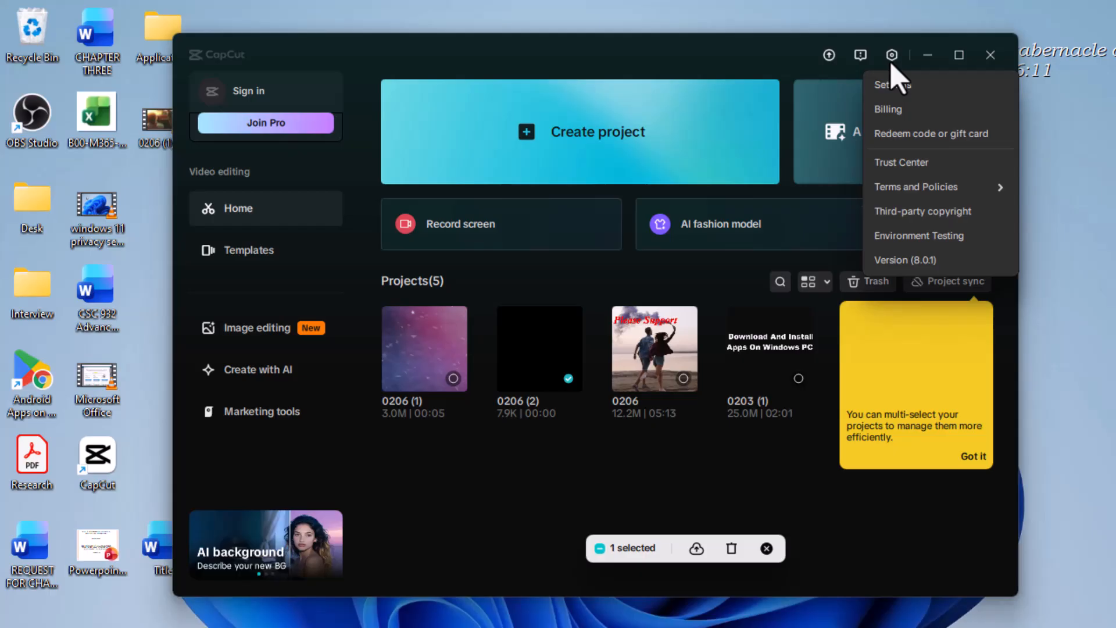
left_click(906, 93)
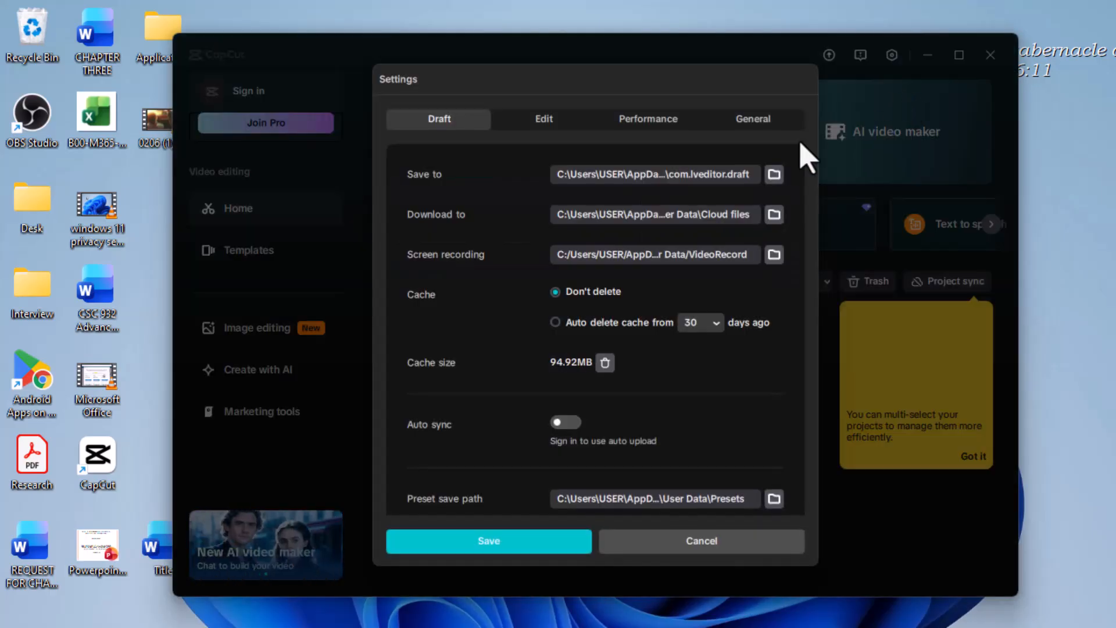
left_click(773, 174)
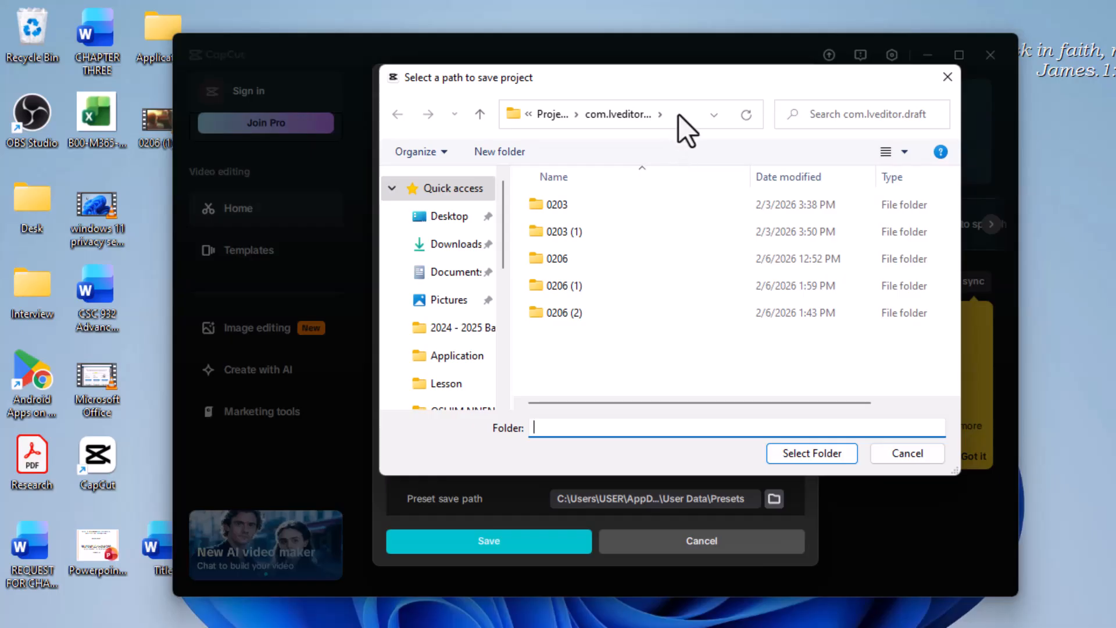
left_click(678, 114)
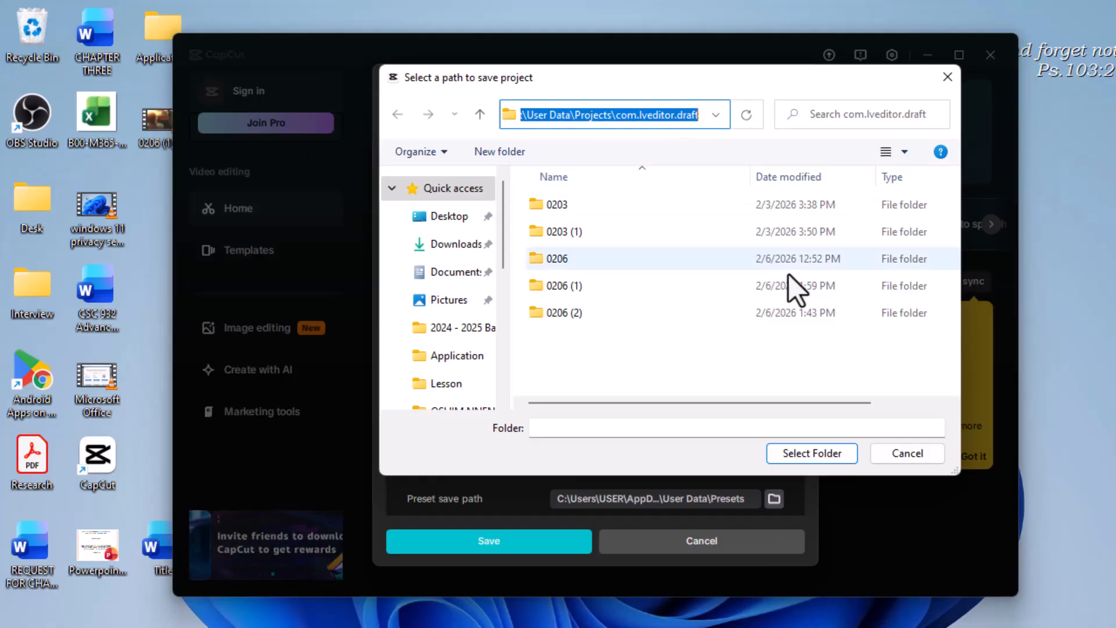
left_click(895, 454)
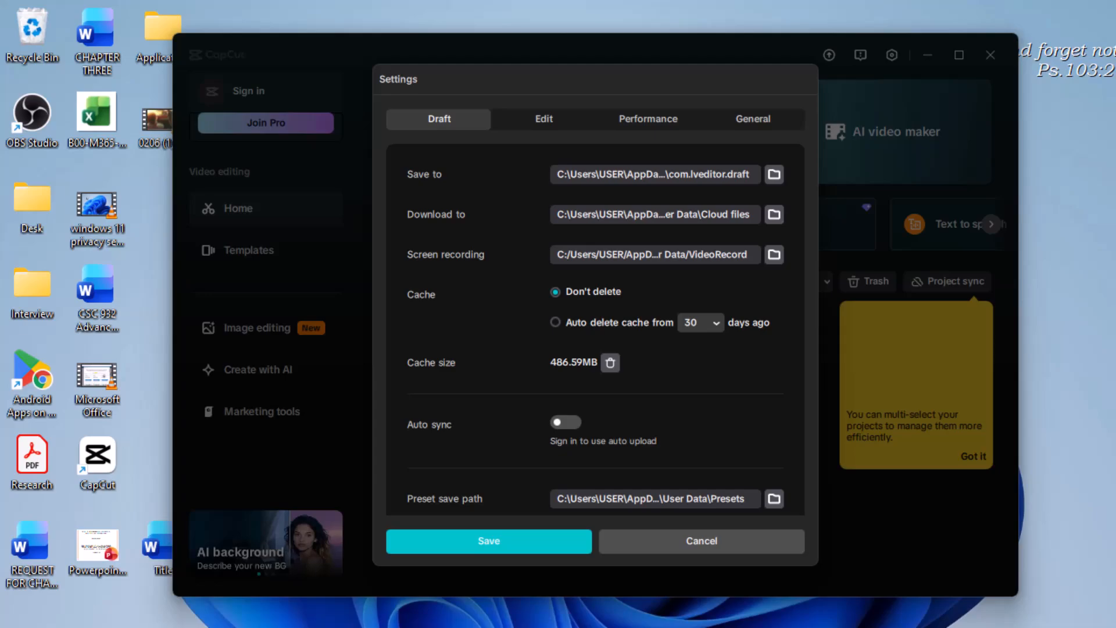
Replace all text in Word's Document3 with C:\Users\USER\AppData\Local\CapCut\User Data\Projects\com.lveditor.draft, minimize Word and close the CapCut settings without saving.
mouse_move(668, 627)
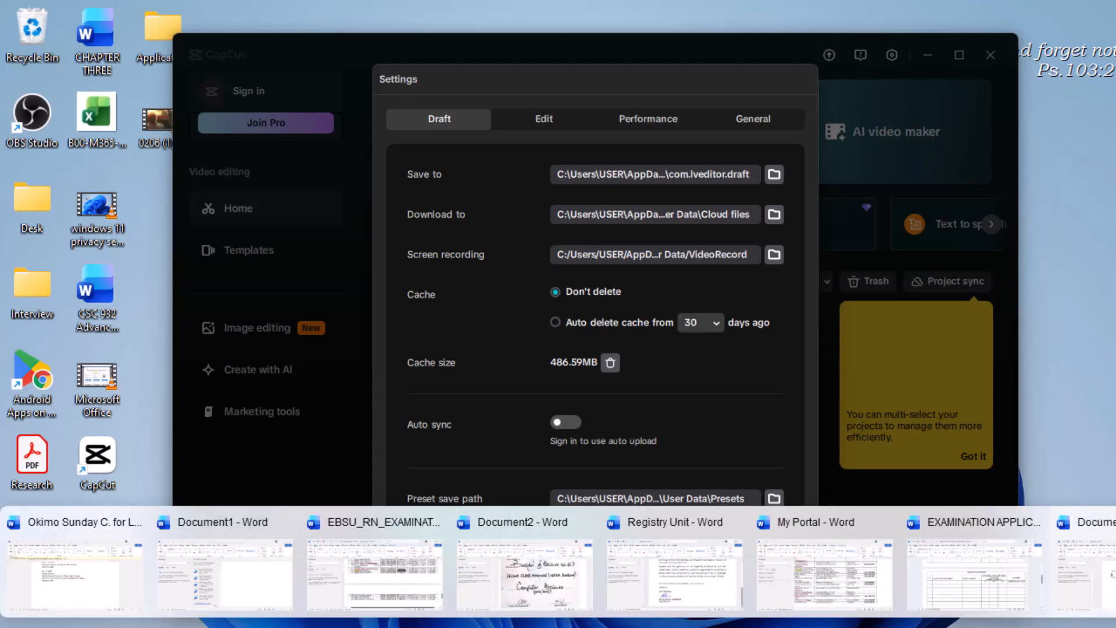
left_click(1085, 573)
key("ctrl+a")
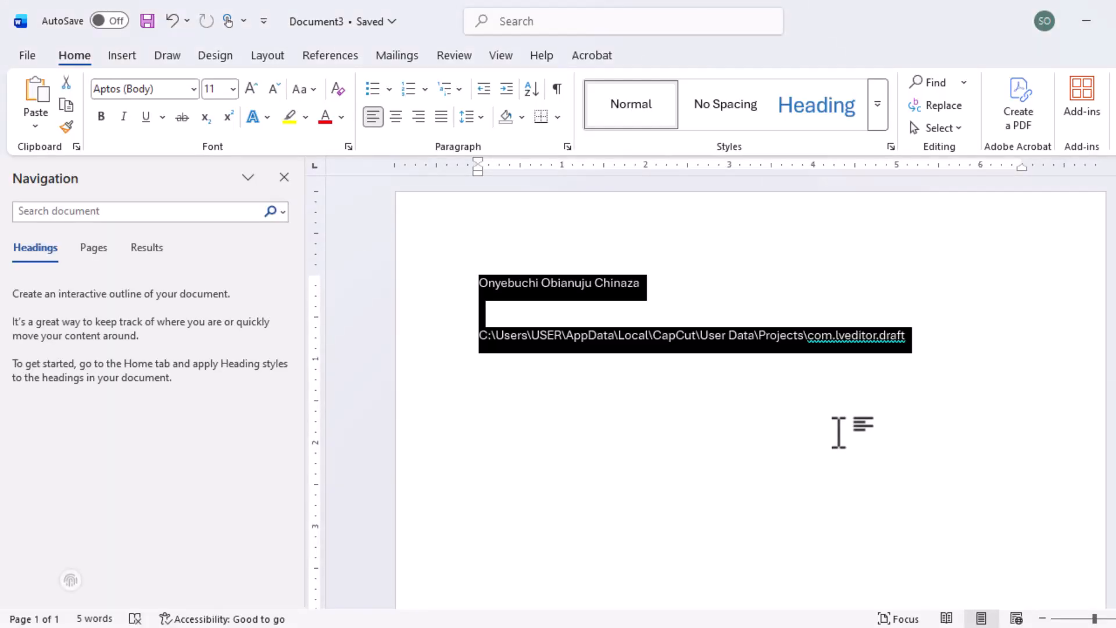
type("C:\\Users\\USER\\AppData\\Local\\CapCut\\User Data\\Projects\\com.lveditor.draft")
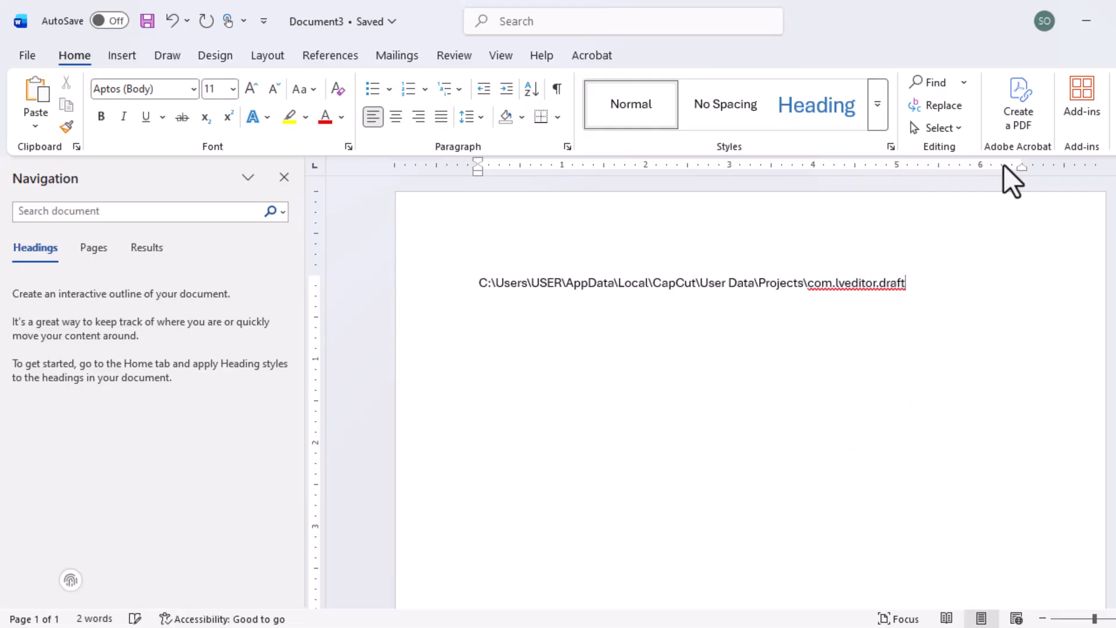
left_click(1085, 21)
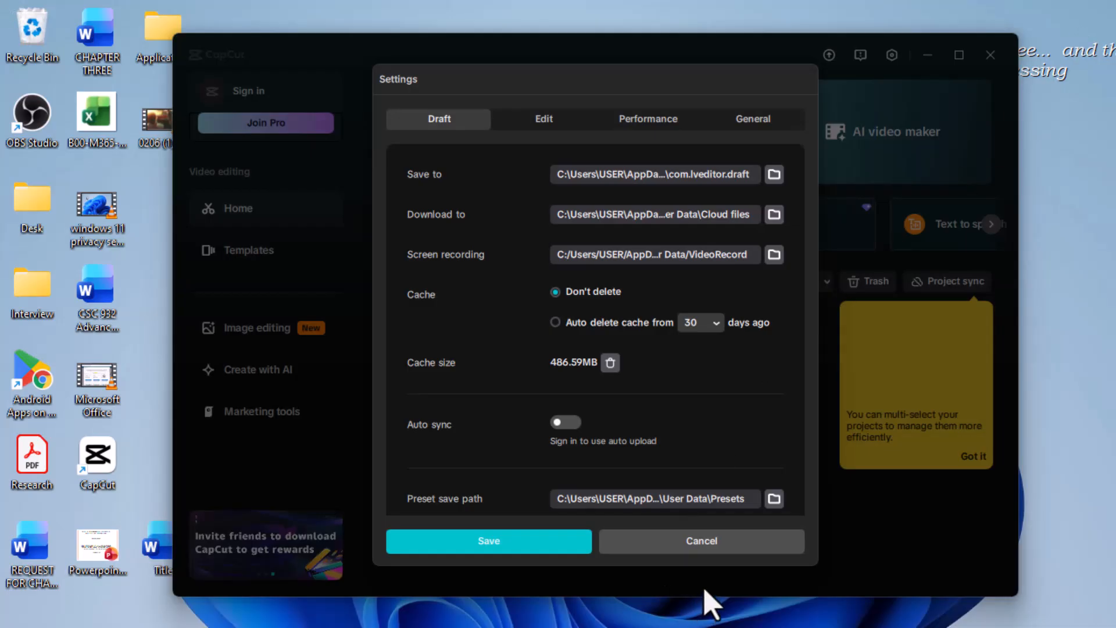
left_click(723, 545)
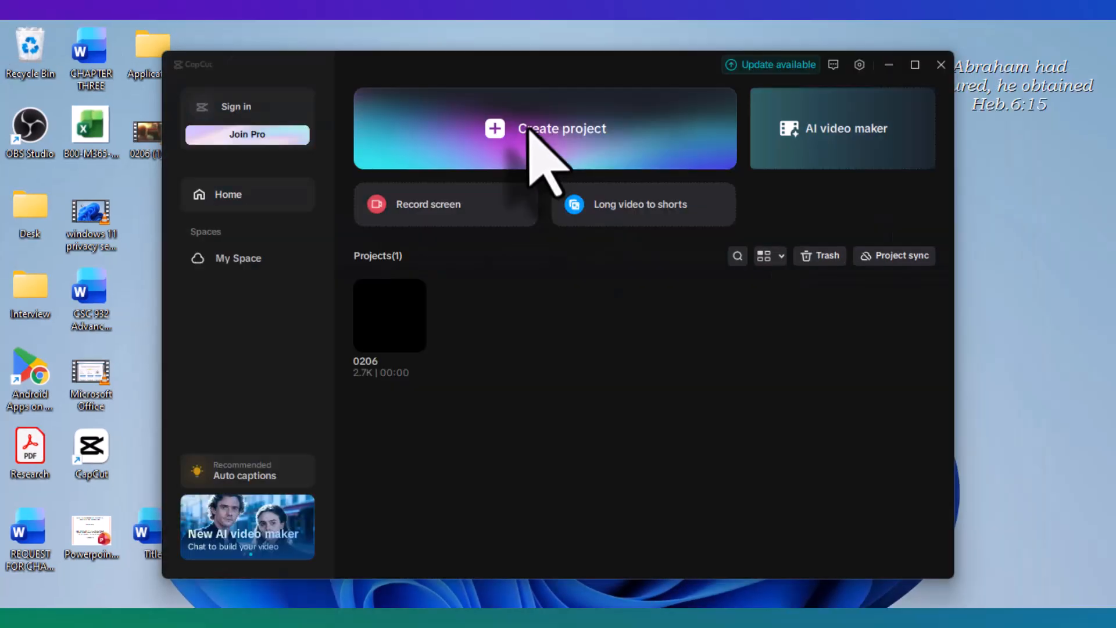
left_click(530, 135)
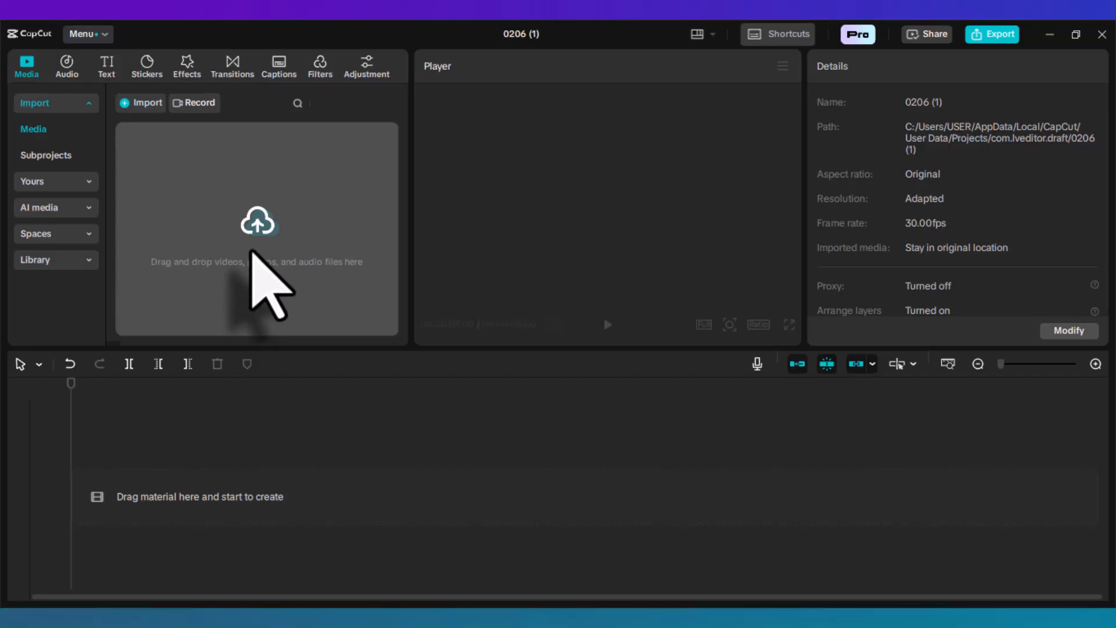
left_click(259, 236)
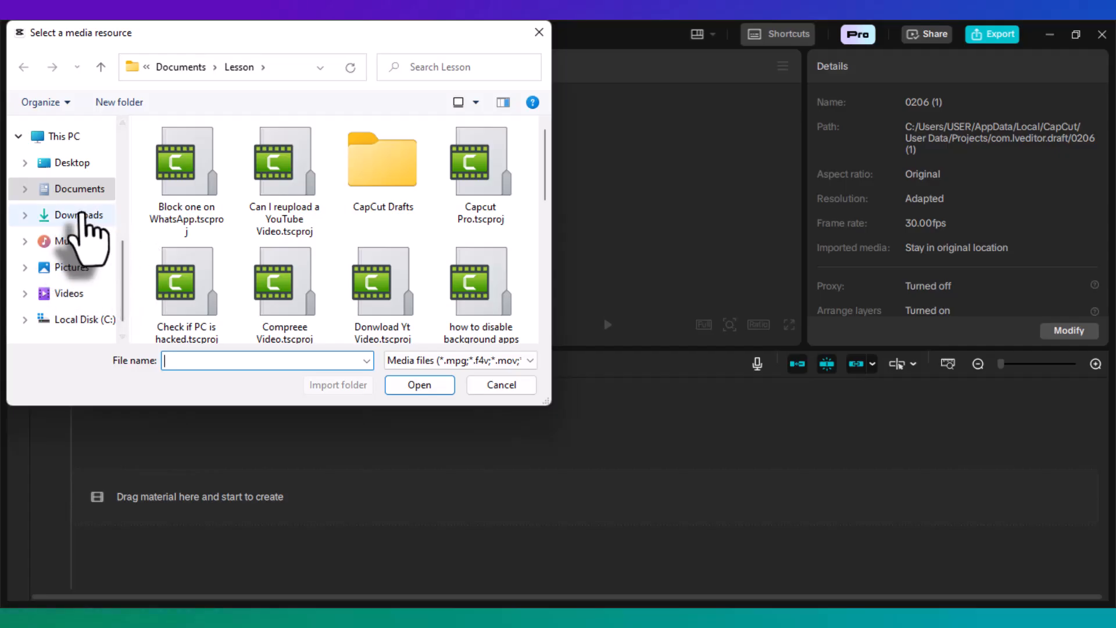
left_click(87, 214)
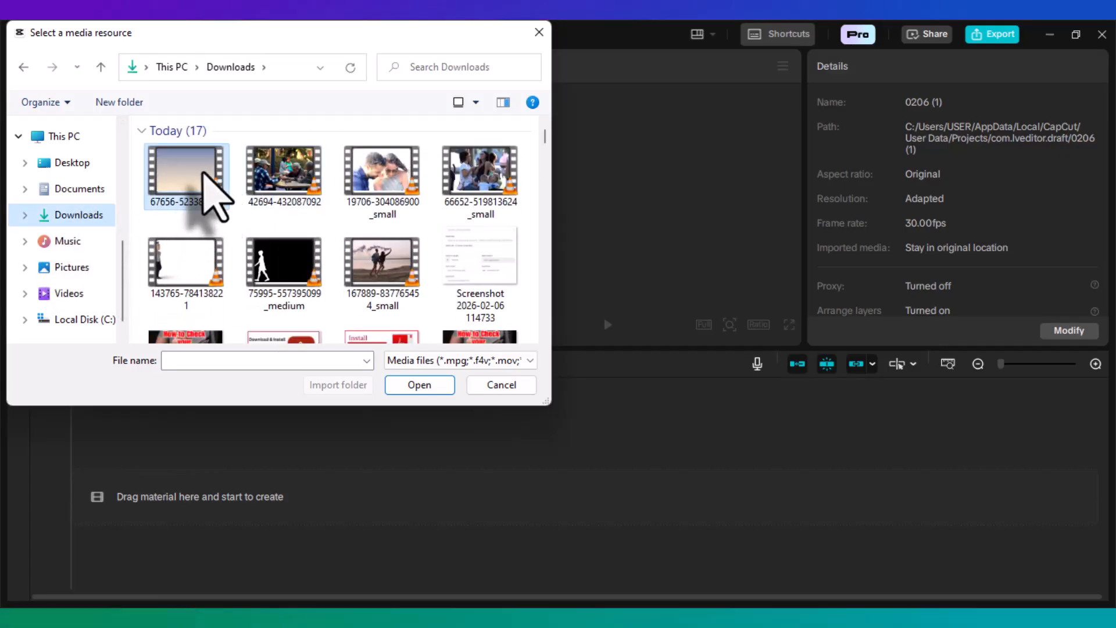
left_click(206, 173)
left_click(284, 175, "ctrl")
left_click(381, 177, "ctrl")
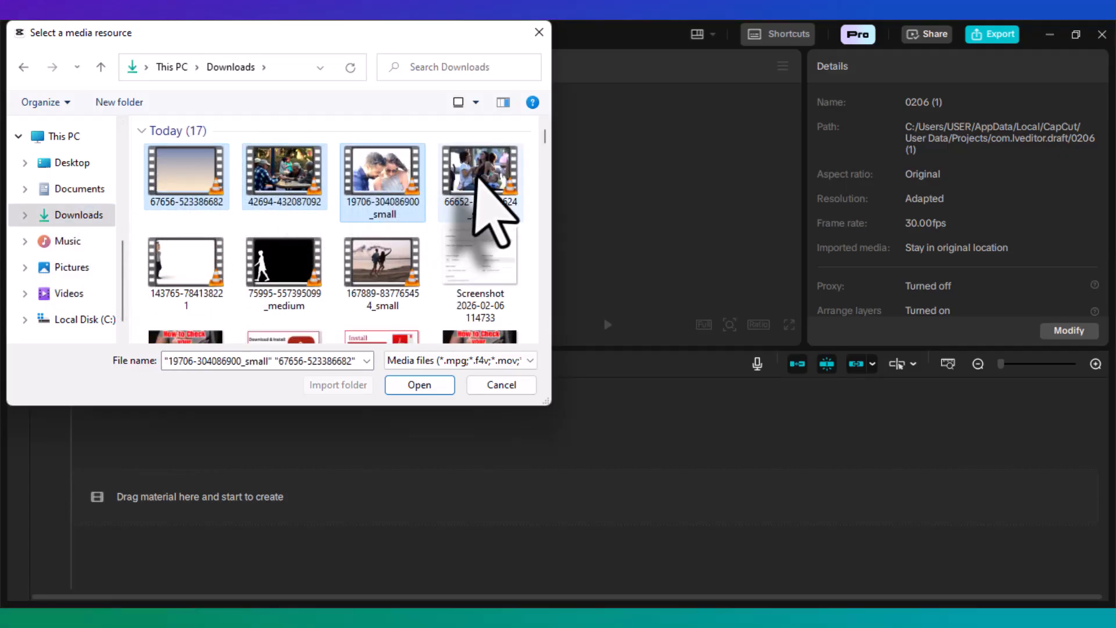
left_click(478, 186, "ctrl")
left_click(419, 384)
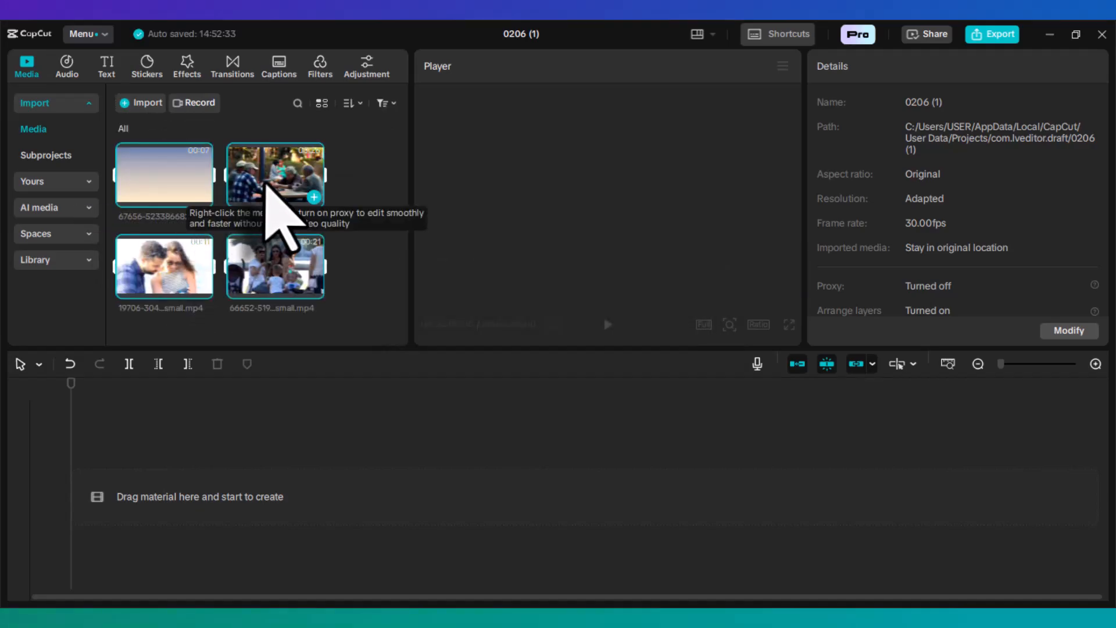
Place all four imported clips on the timeline and return the playhead to the start.
left_click_drag(264, 187, 155, 499)
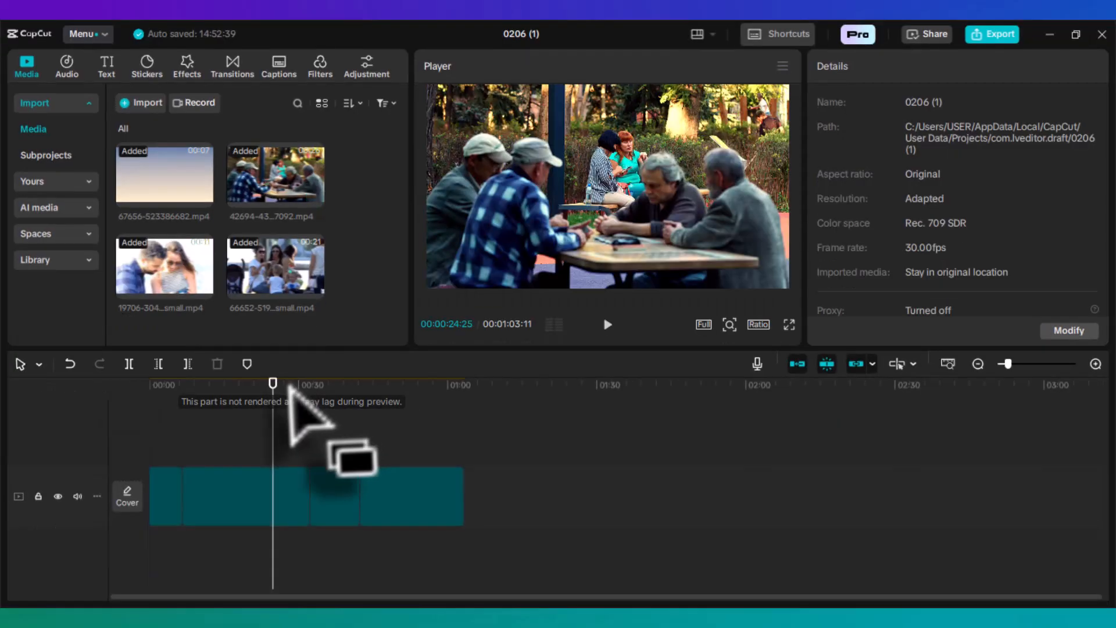
left_click_drag(276, 425, 131, 402)
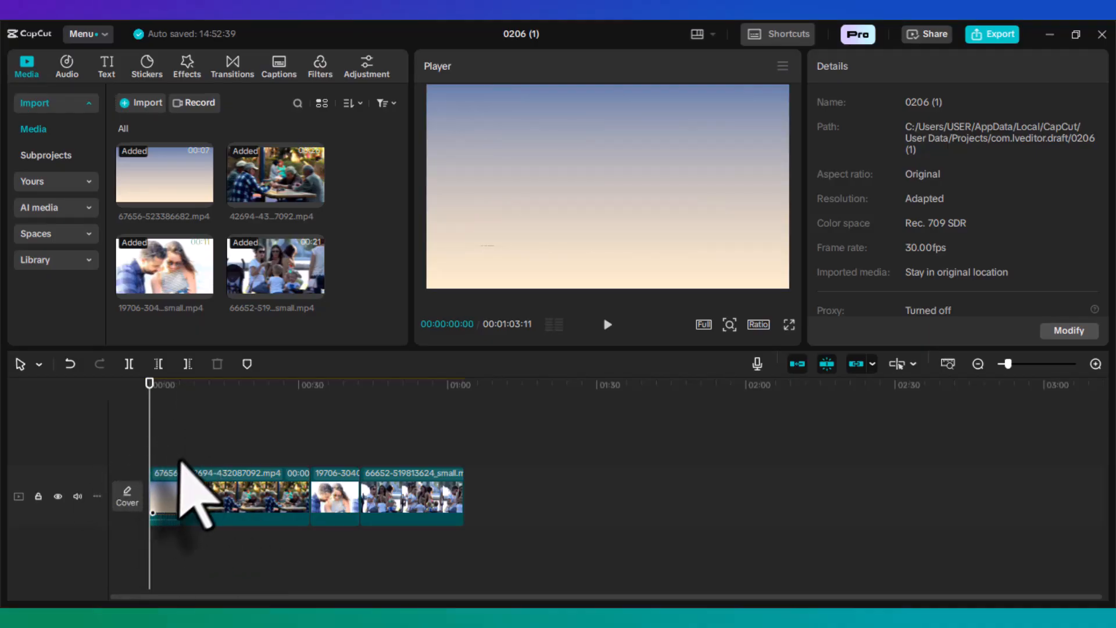
left_click_drag(175, 486, 429, 490)
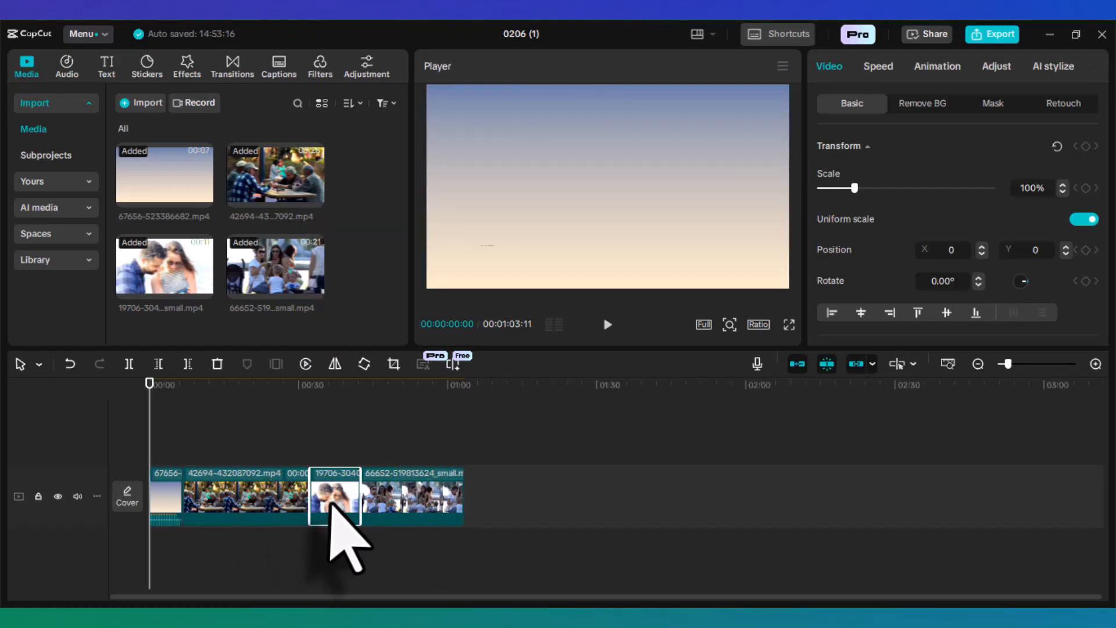
left_click_drag(331, 502, 207, 512)
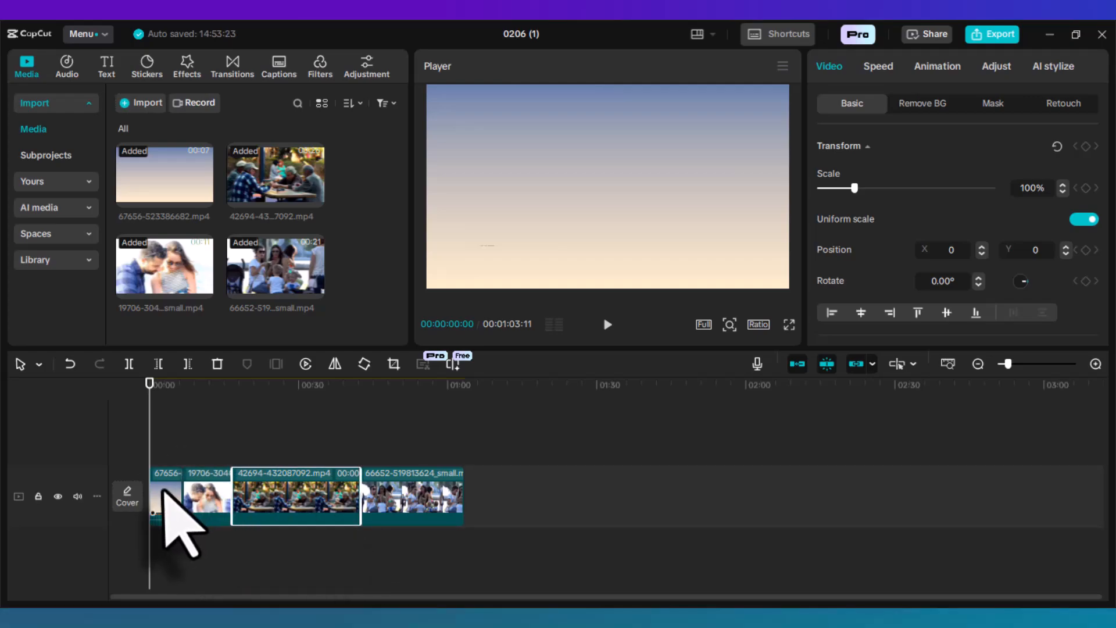
left_click_drag(175, 498, 448, 504)
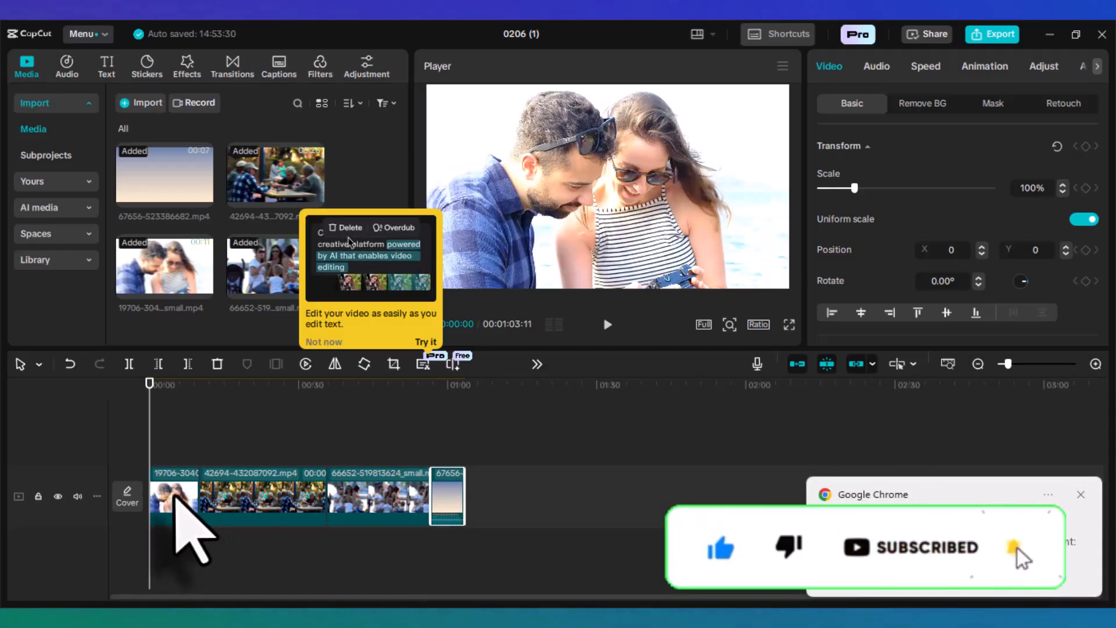
left_click(274, 501)
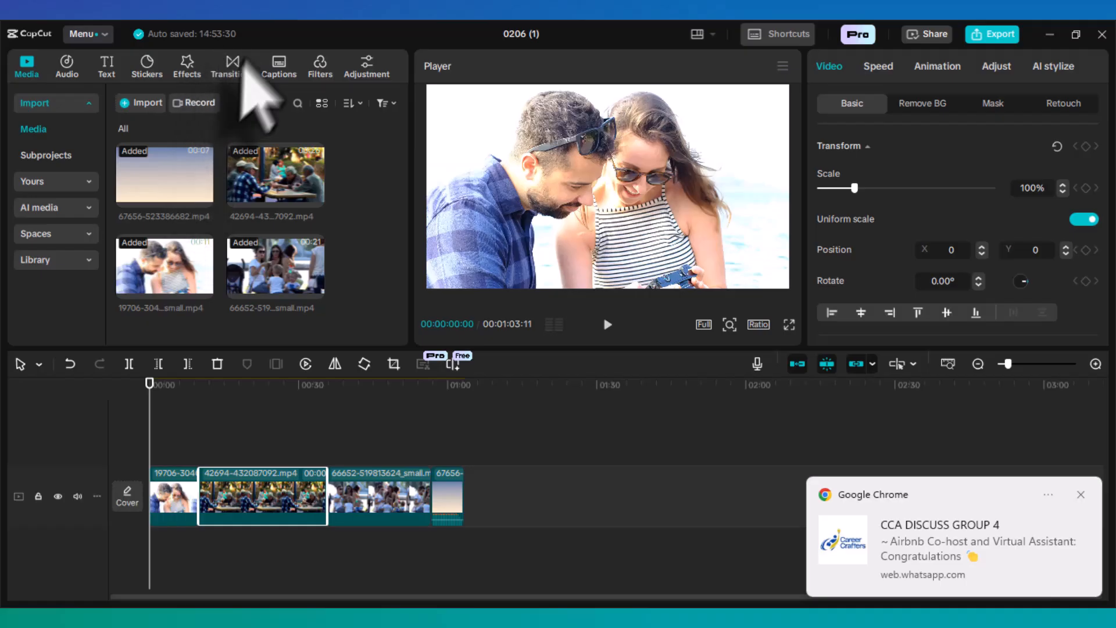
left_click(1081, 494)
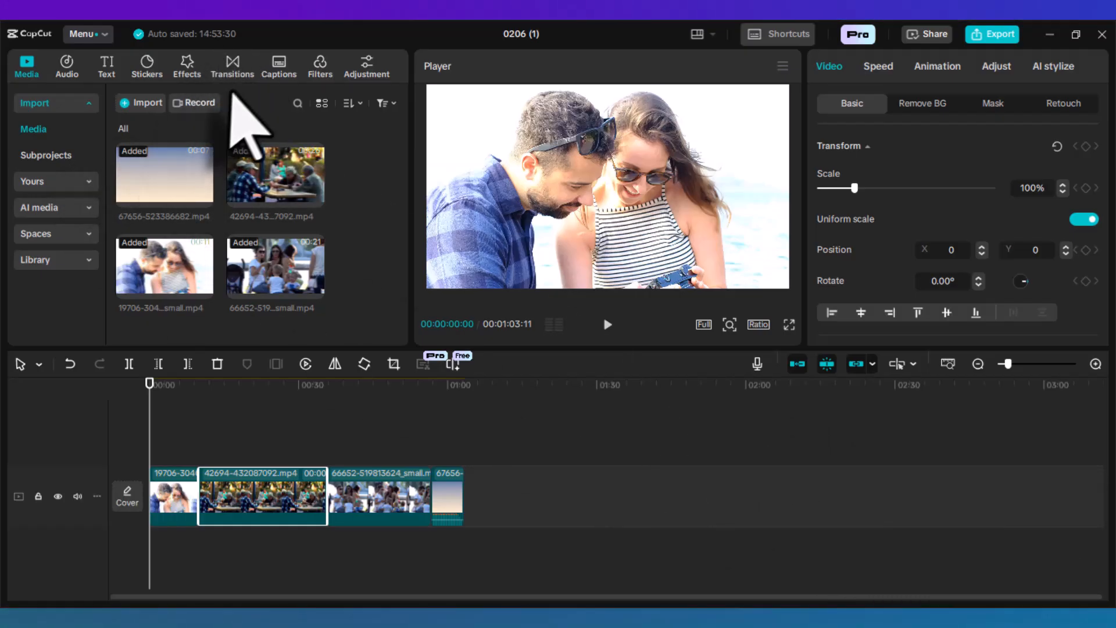
left_click(230, 68)
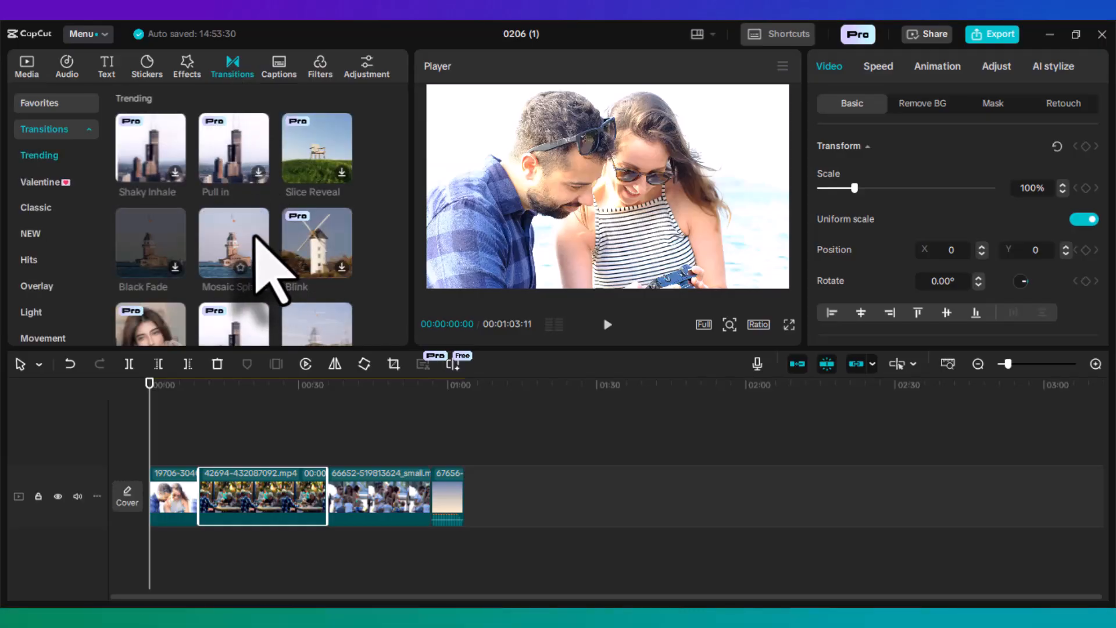
scroll(256, 236, "down", 2)
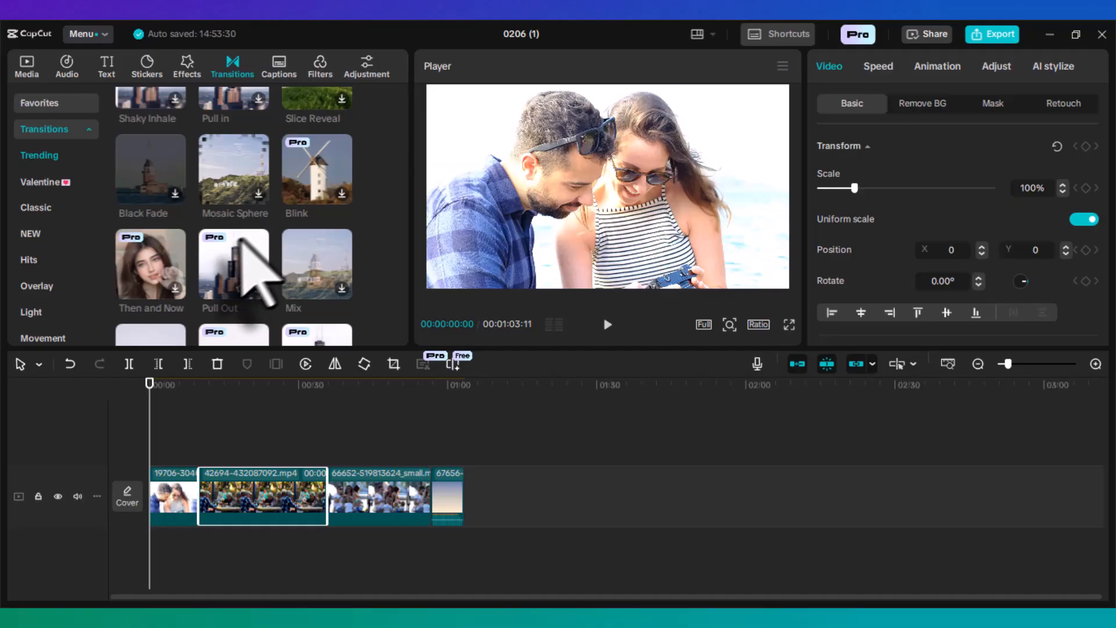
scroll(235, 244, "up", 2)
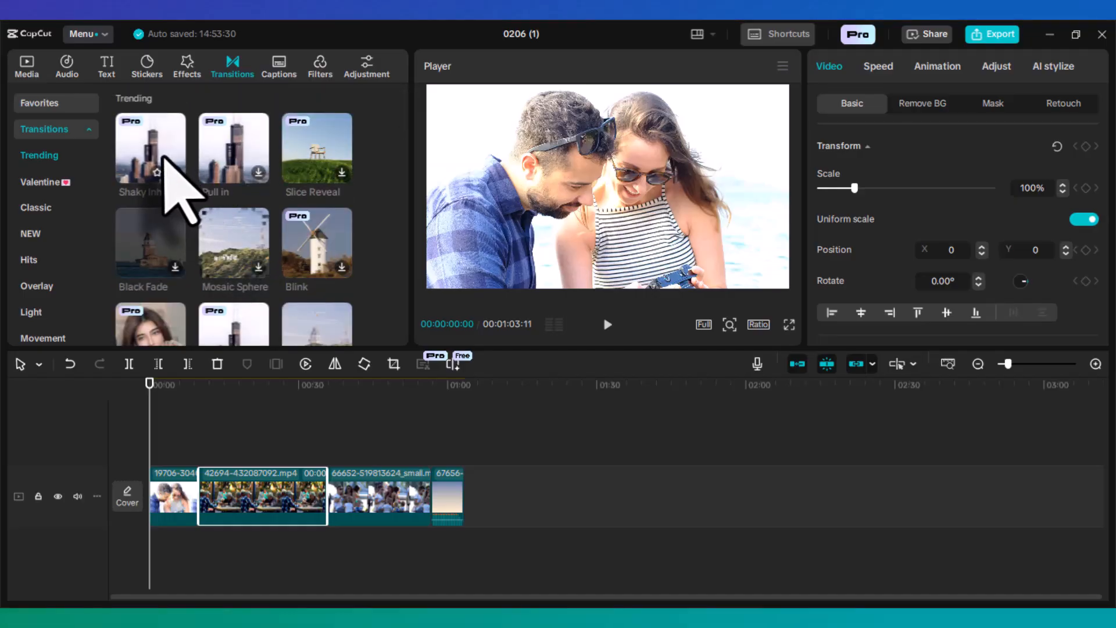
scroll(233, 250, "down", 3)
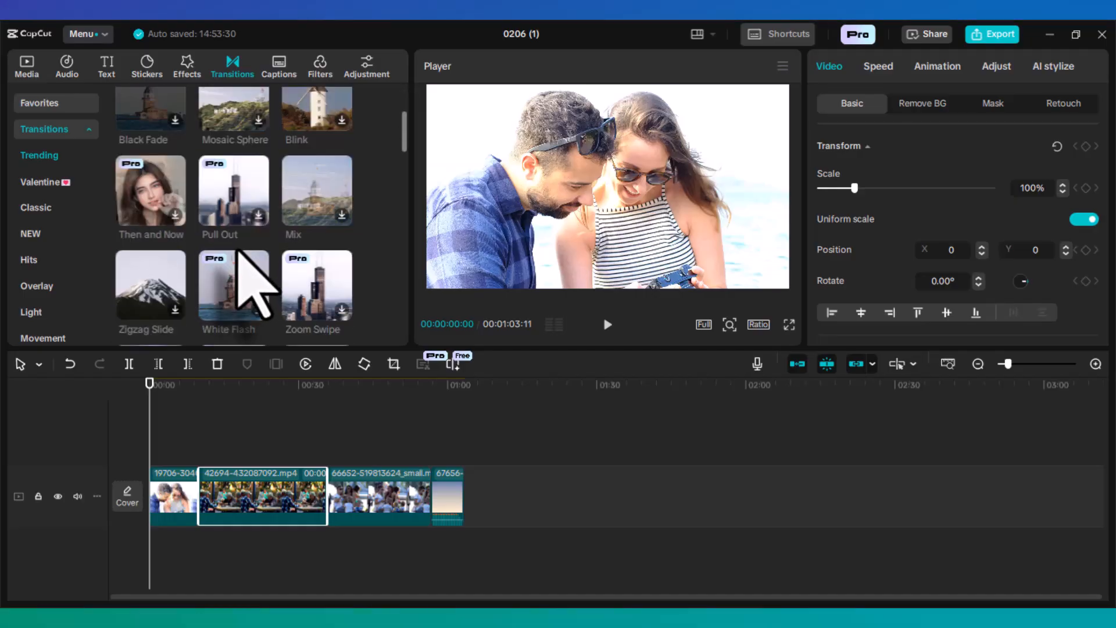
scroll(229, 262, "down", 2)
scroll(247, 323, "down", 2)
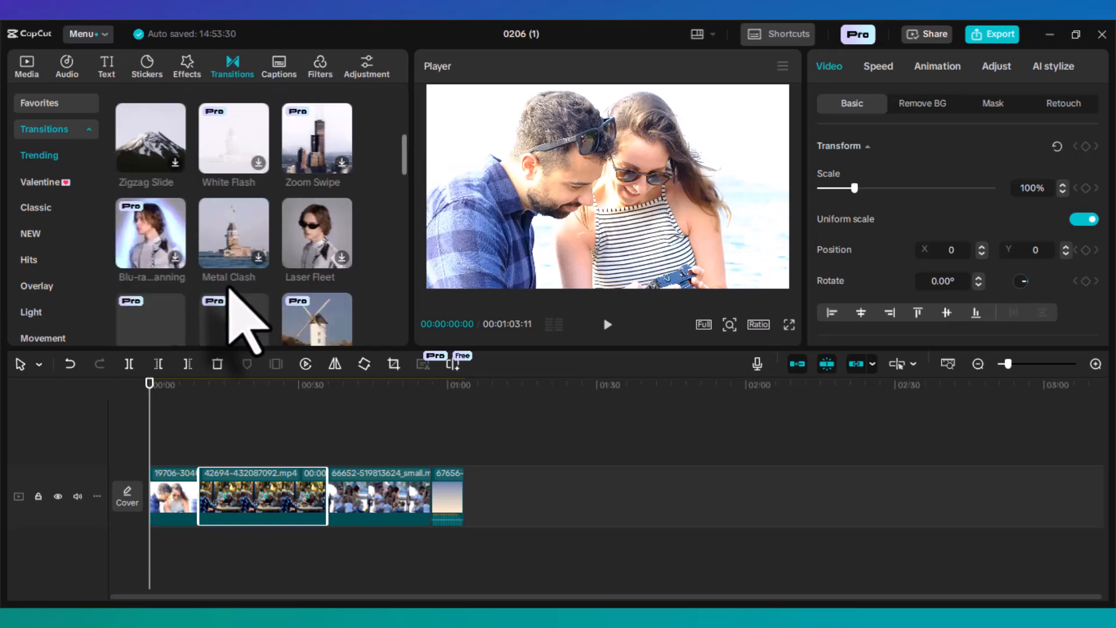
scroll(249, 307, "down", 4)
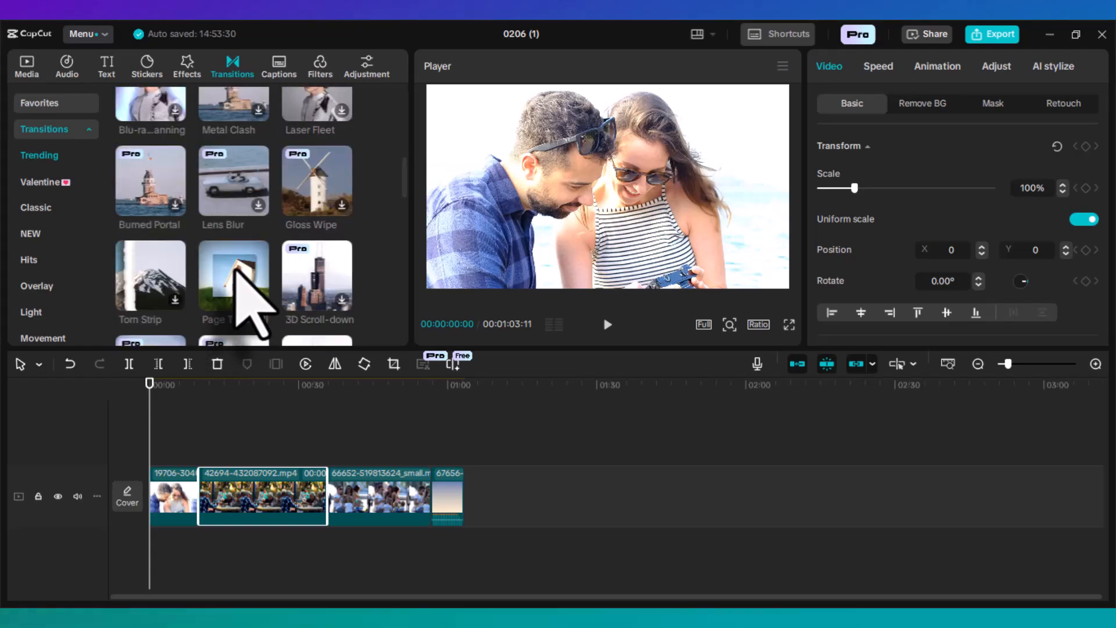
left_click_drag(257, 388, 206, 514)
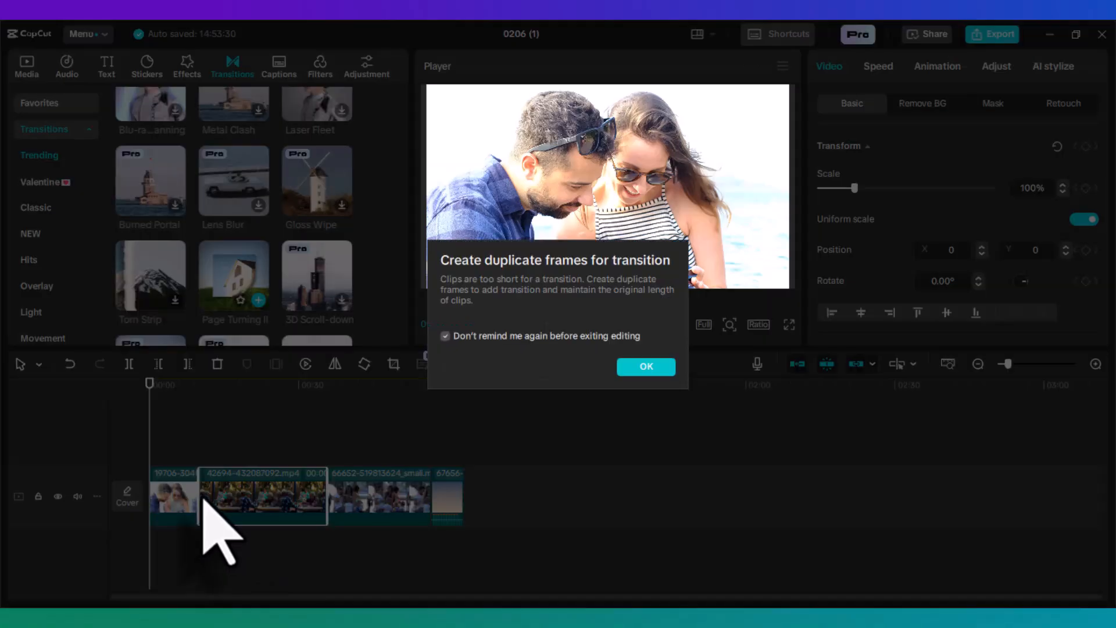
left_click(647, 366)
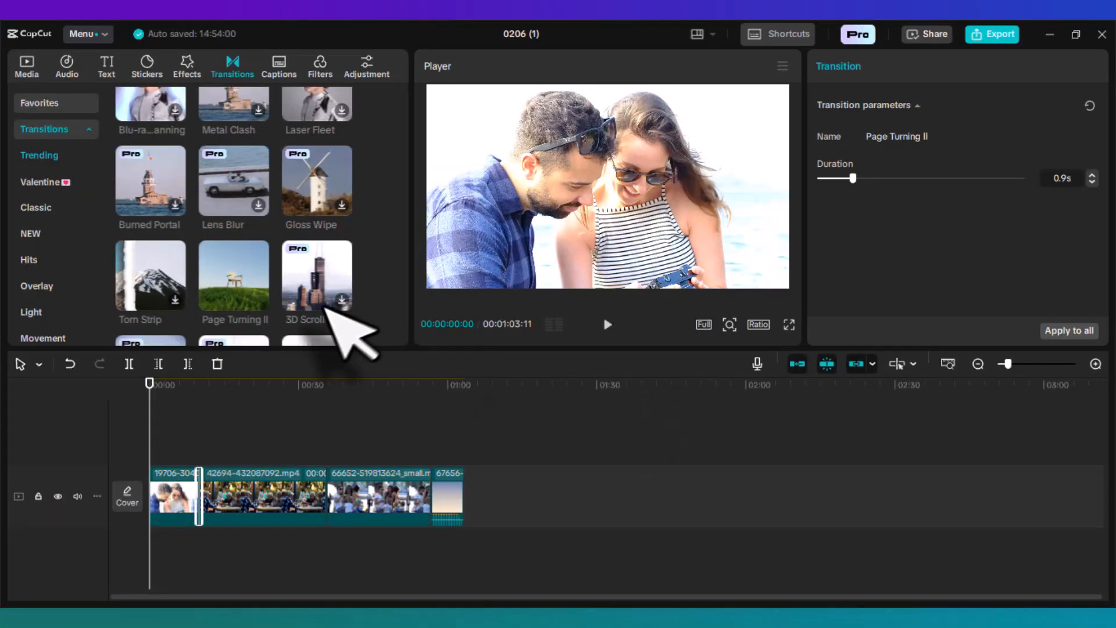
scroll(294, 311, "down", 4)
scroll(279, 256, "down", 6)
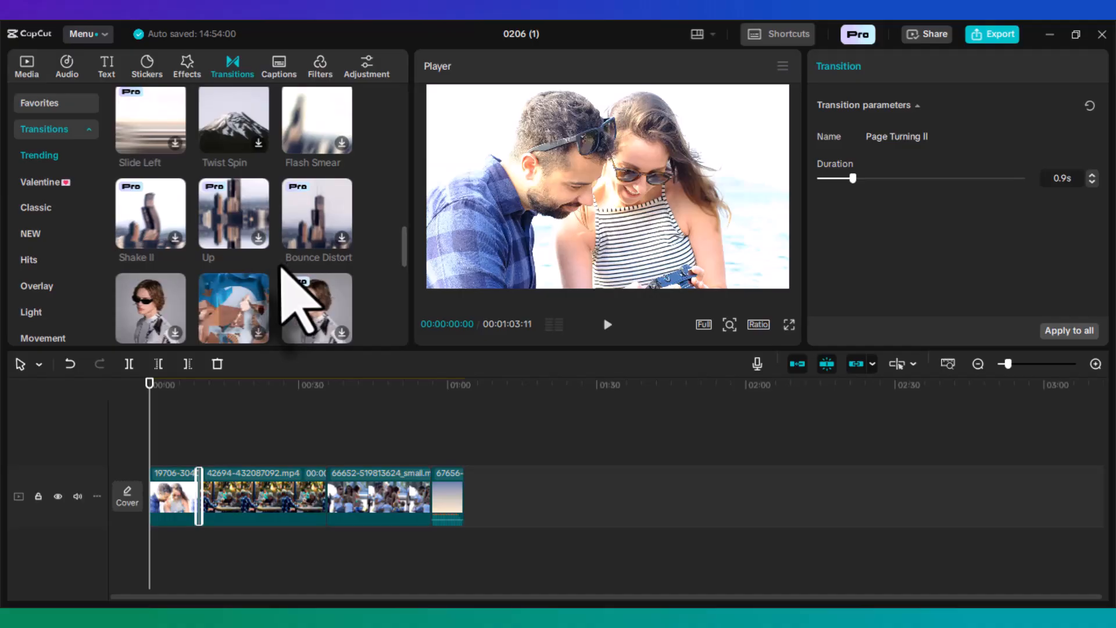
scroll(275, 317, "down", 2)
scroll(239, 243, "down", 2)
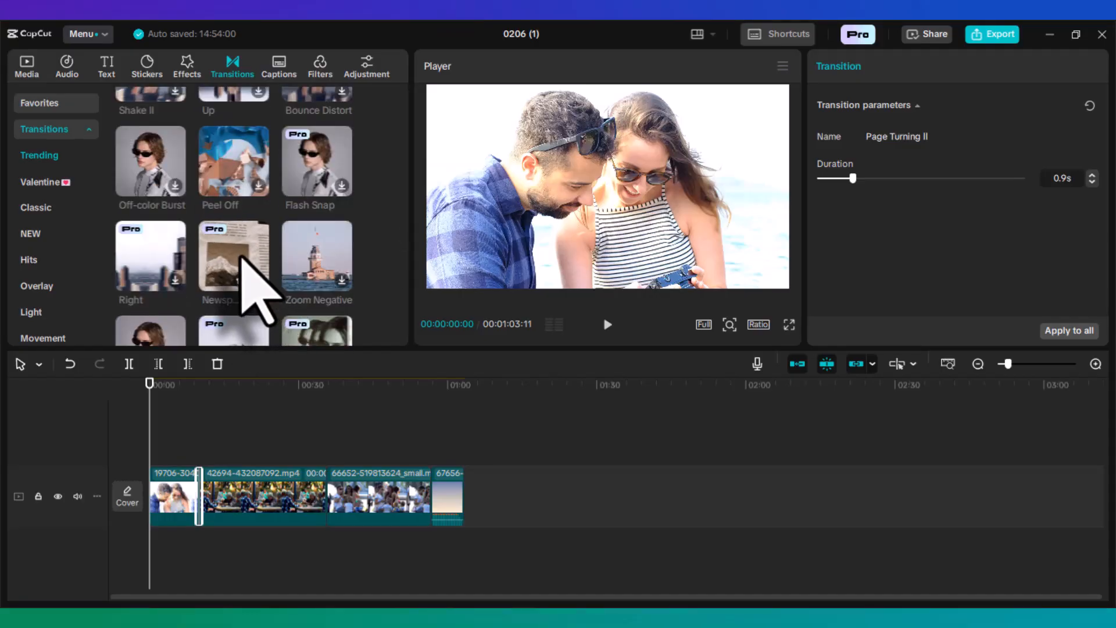
left_click_drag(240, 256, 326, 503)
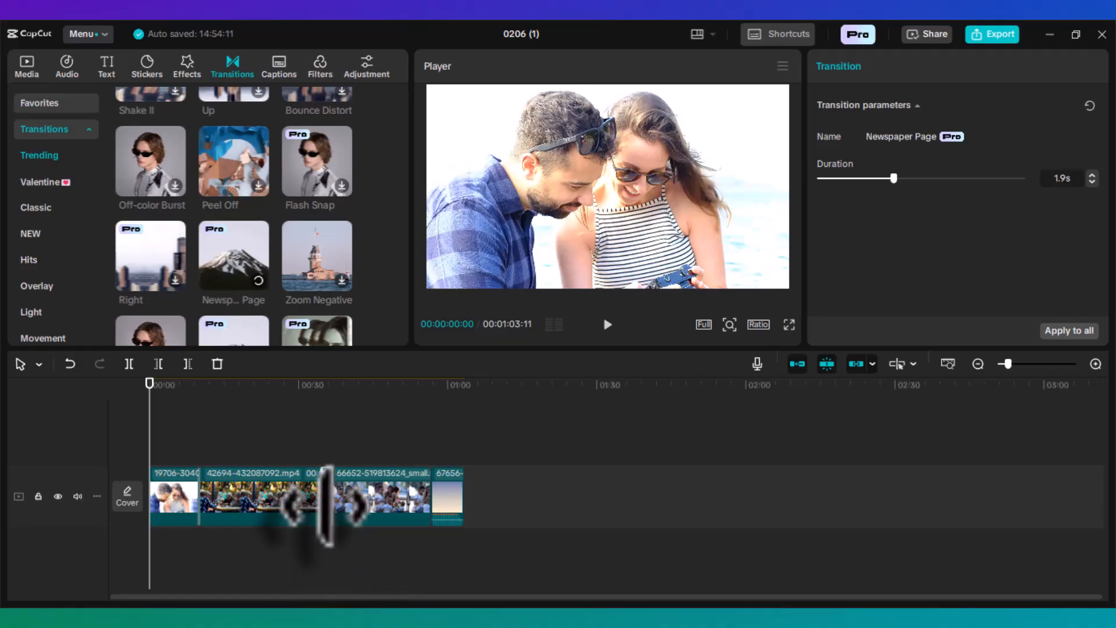
scroll(245, 258, "down", 2)
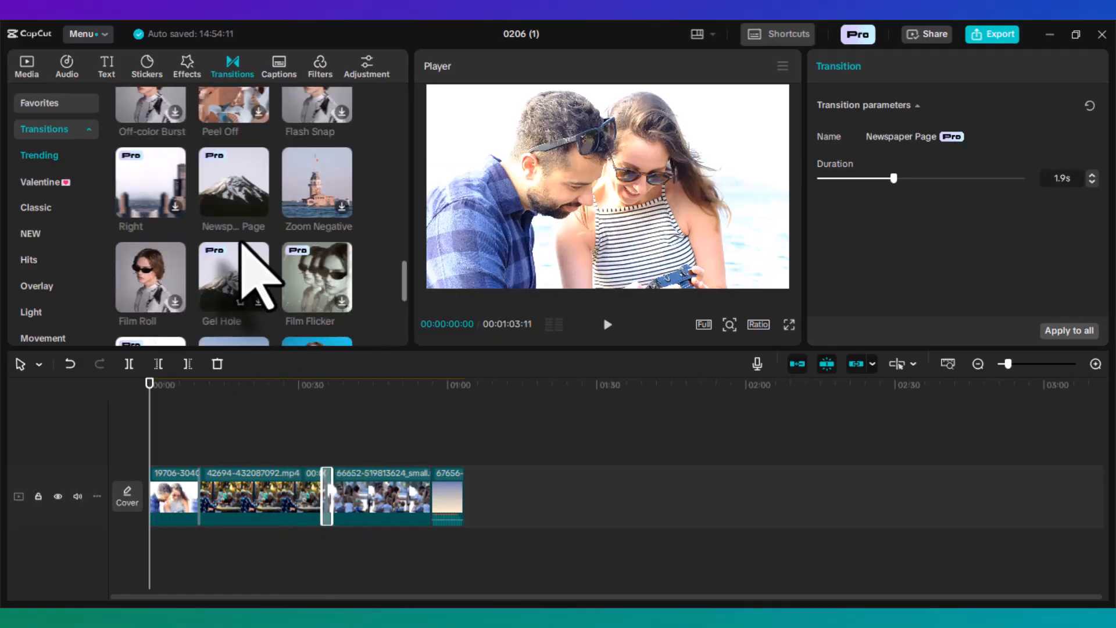
scroll(256, 273, "down", 4)
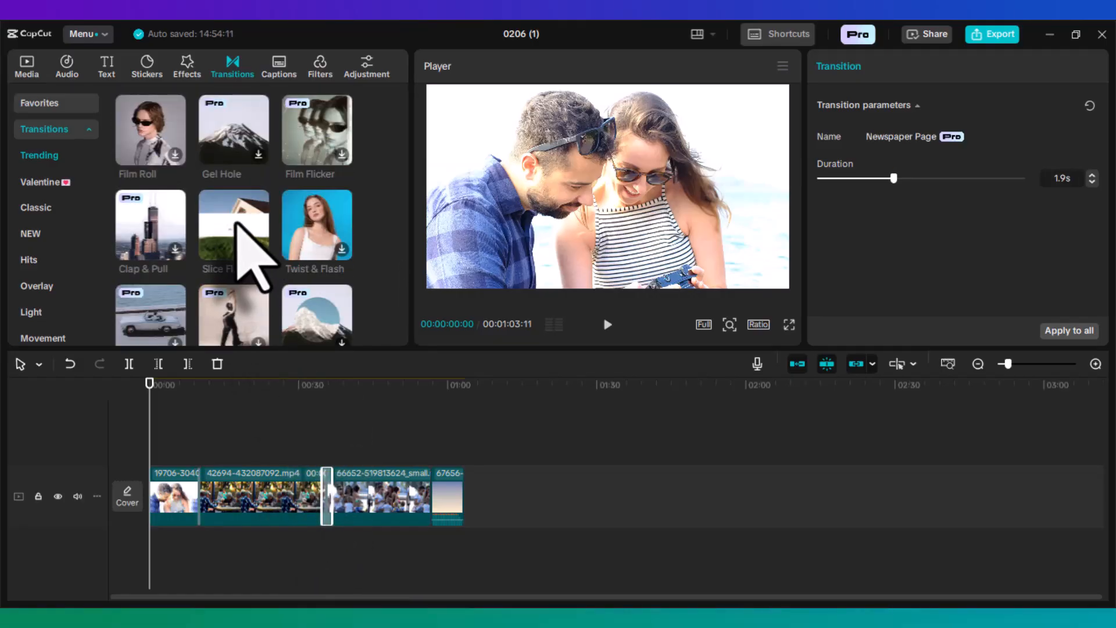
left_click_drag(232, 219, 430, 500)
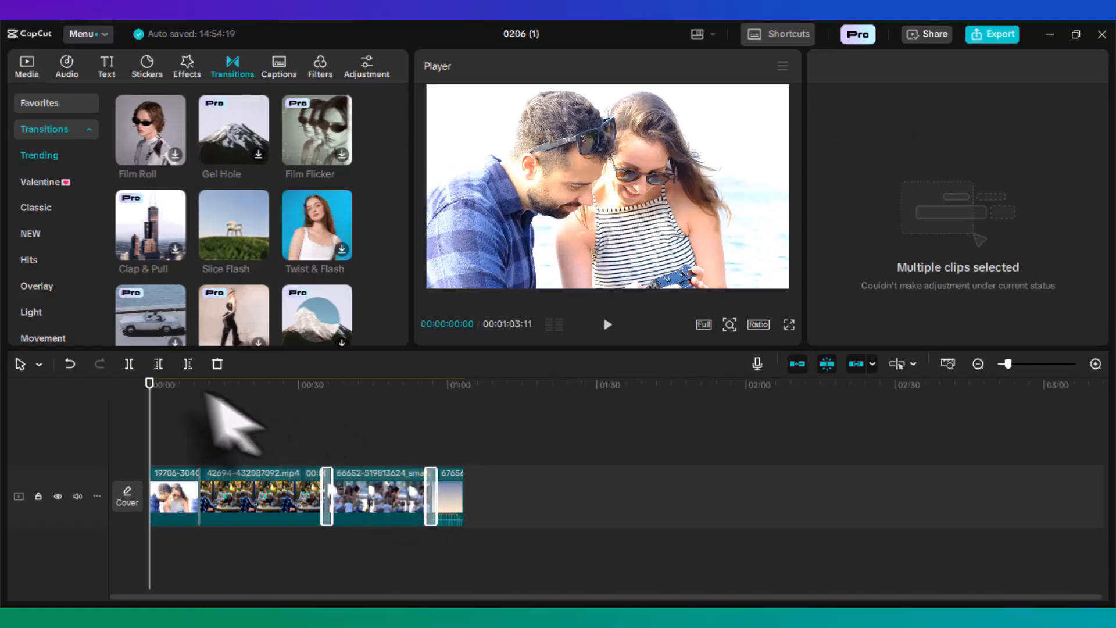
scroll(179, 213, "up", 5)
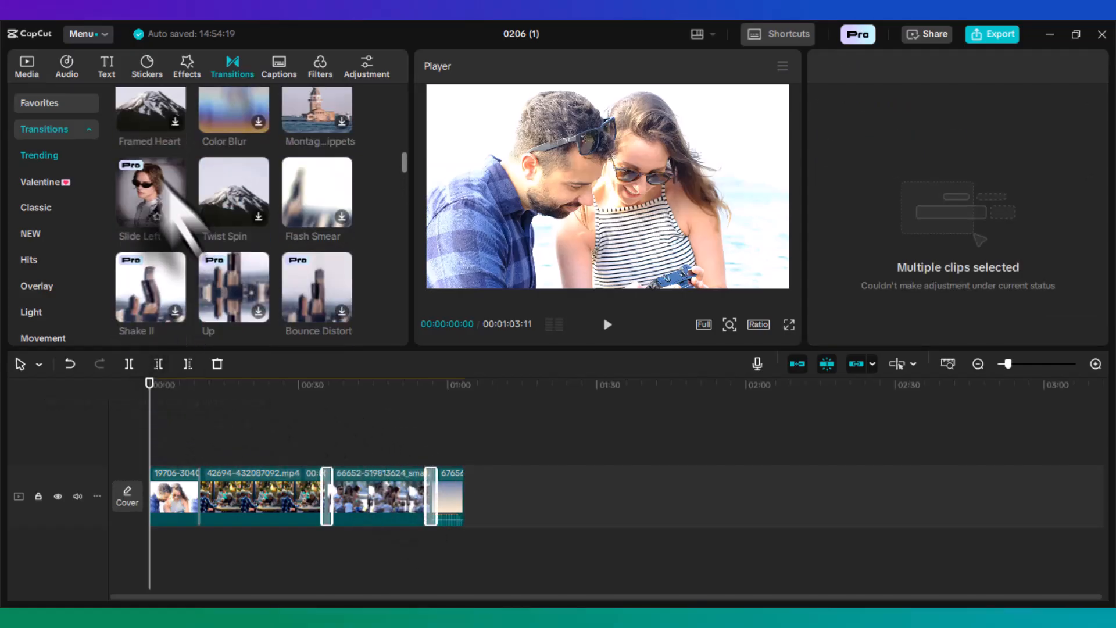
left_click(187, 67)
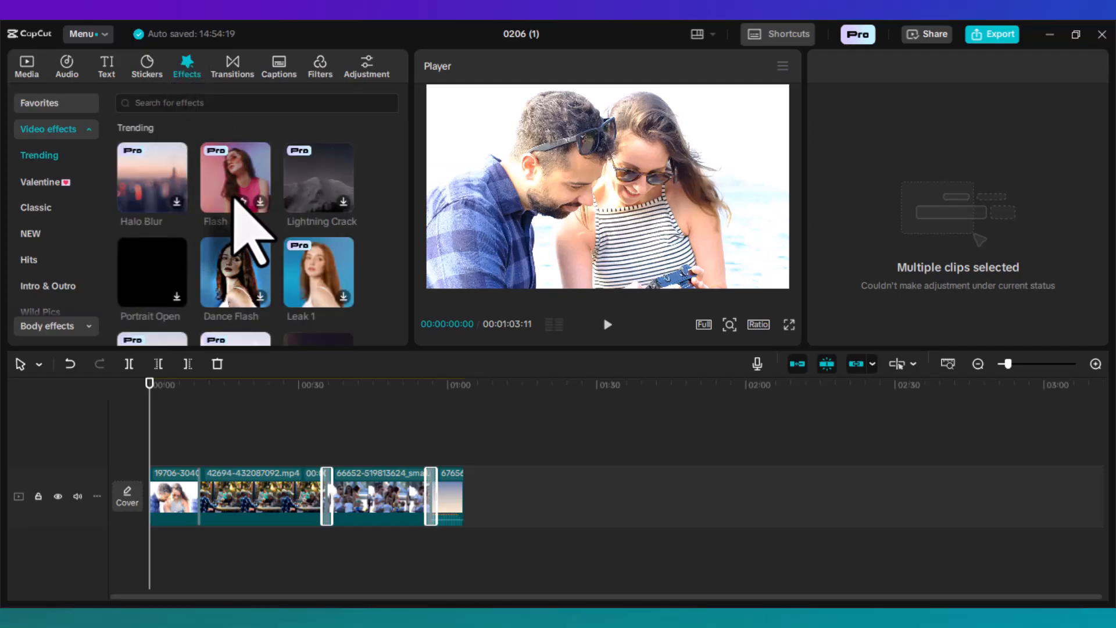
scroll(262, 284, "down", 3)
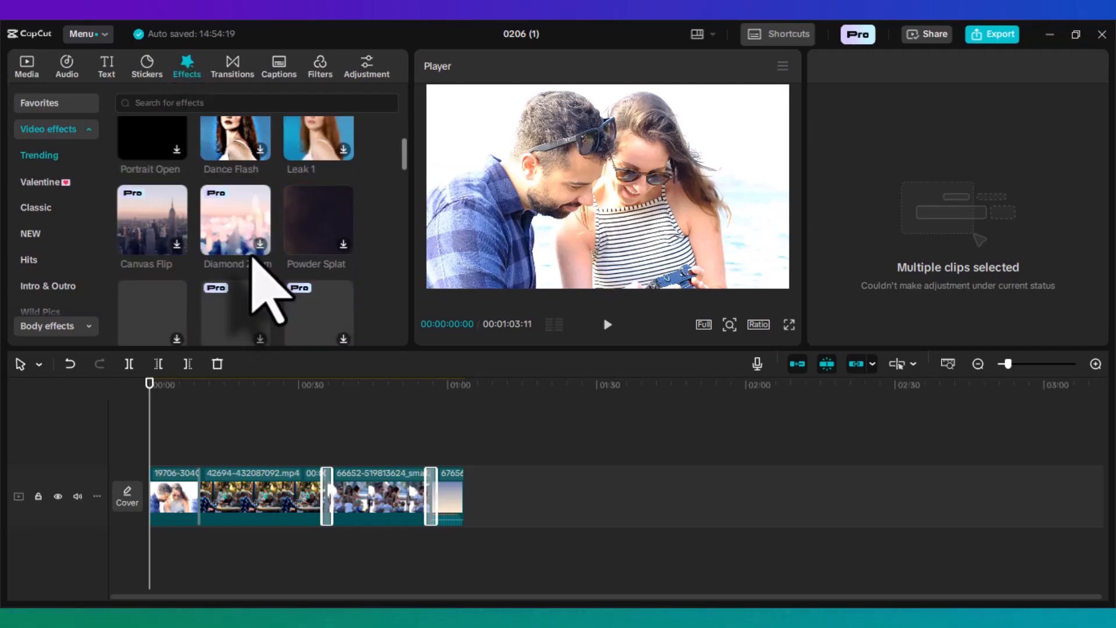
scroll(251, 249, "down", 2)
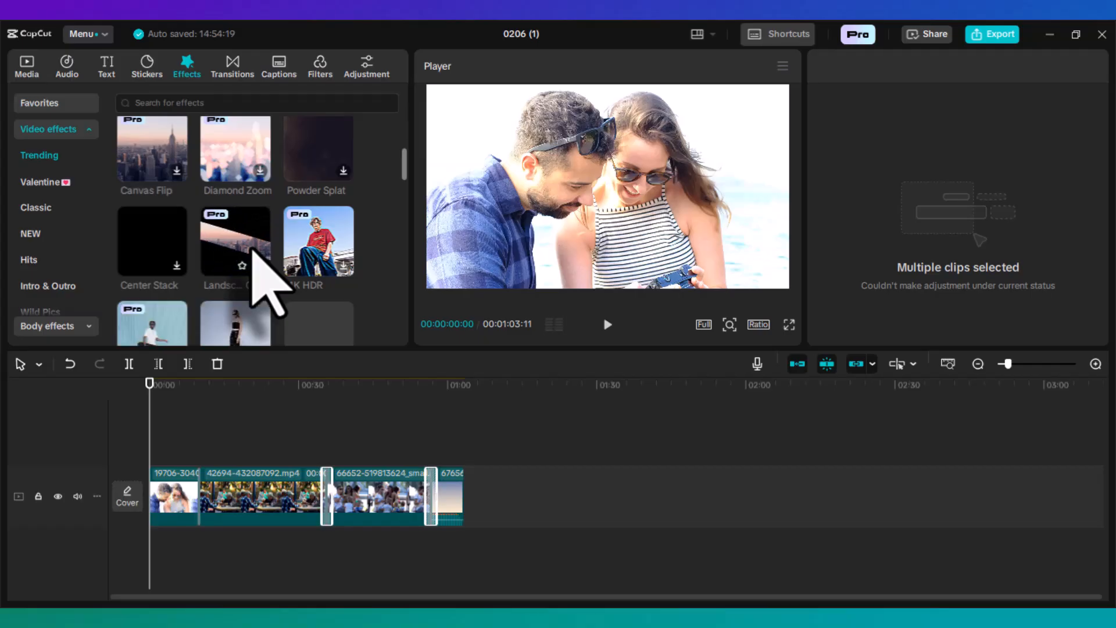
scroll(251, 249, "down", 2)
scroll(252, 249, "down", 1)
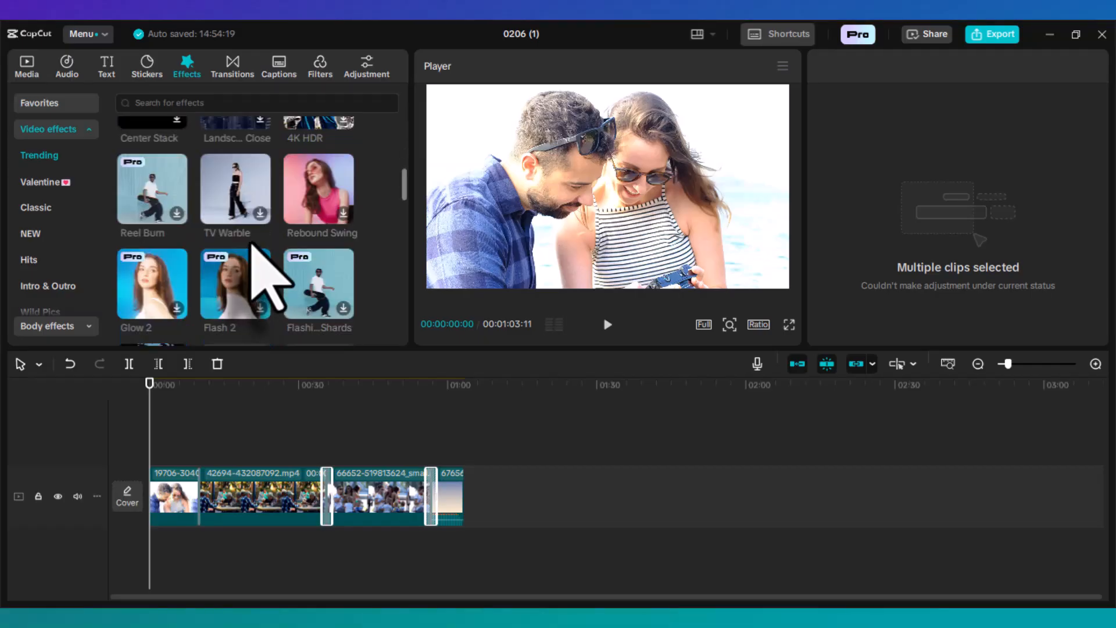
scroll(296, 223, "up", 2)
scroll(308, 225, "down", 4)
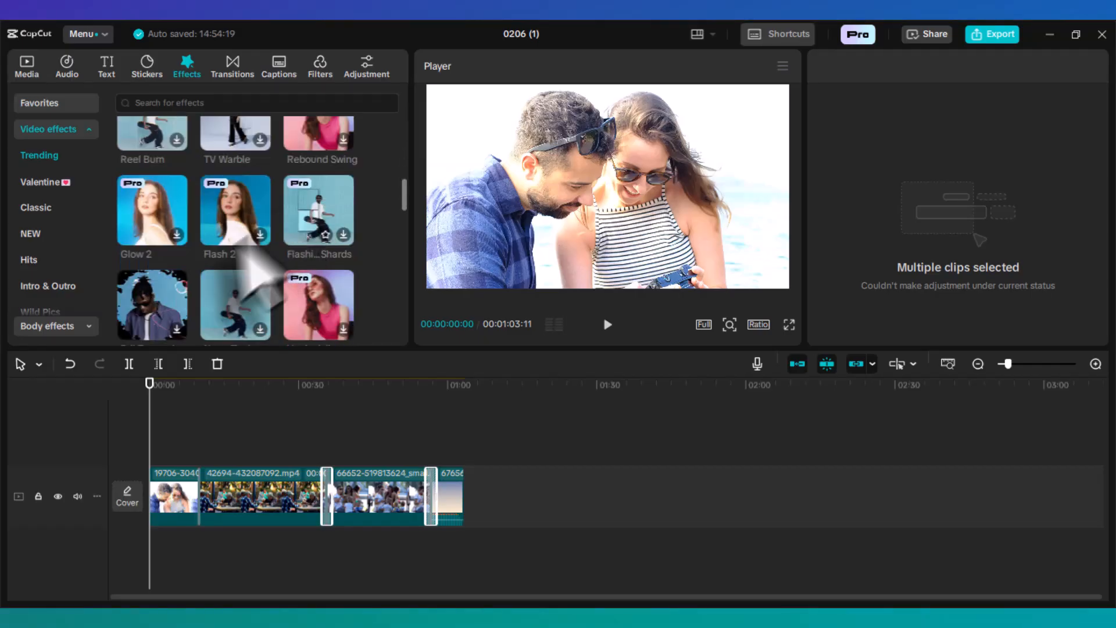
mouse_move(161, 307)
left_mouse_down()
mouse_move(160, 319)
mouse_move(379, 428)
mouse_move(364, 469)
left_mouse_up()
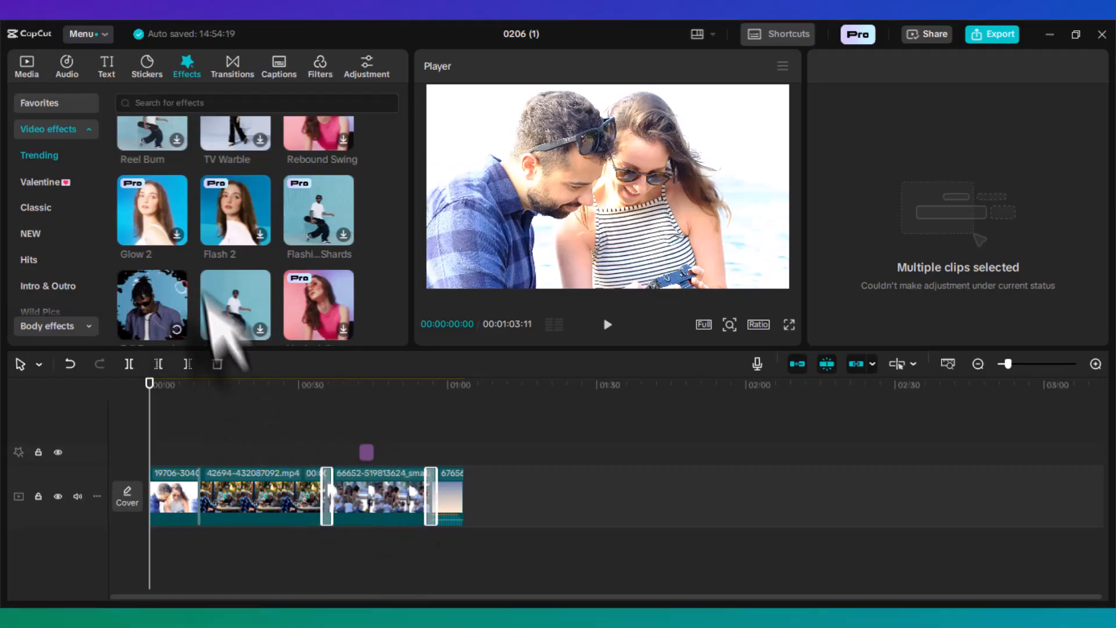
scroll(176, 234, "up", 2)
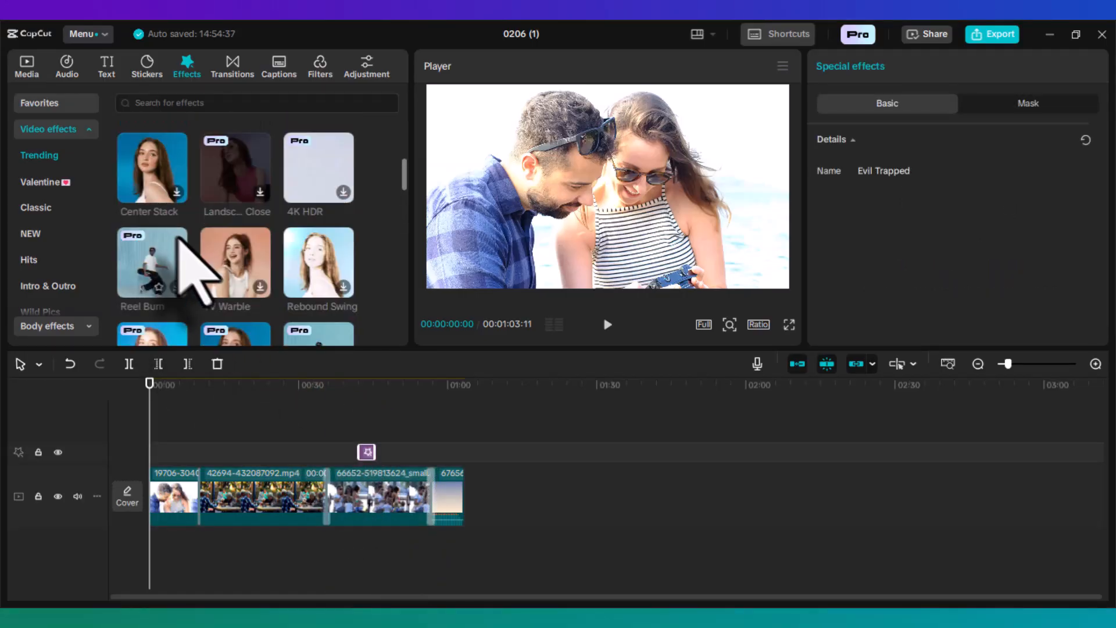
scroll(160, 254, "up", 3)
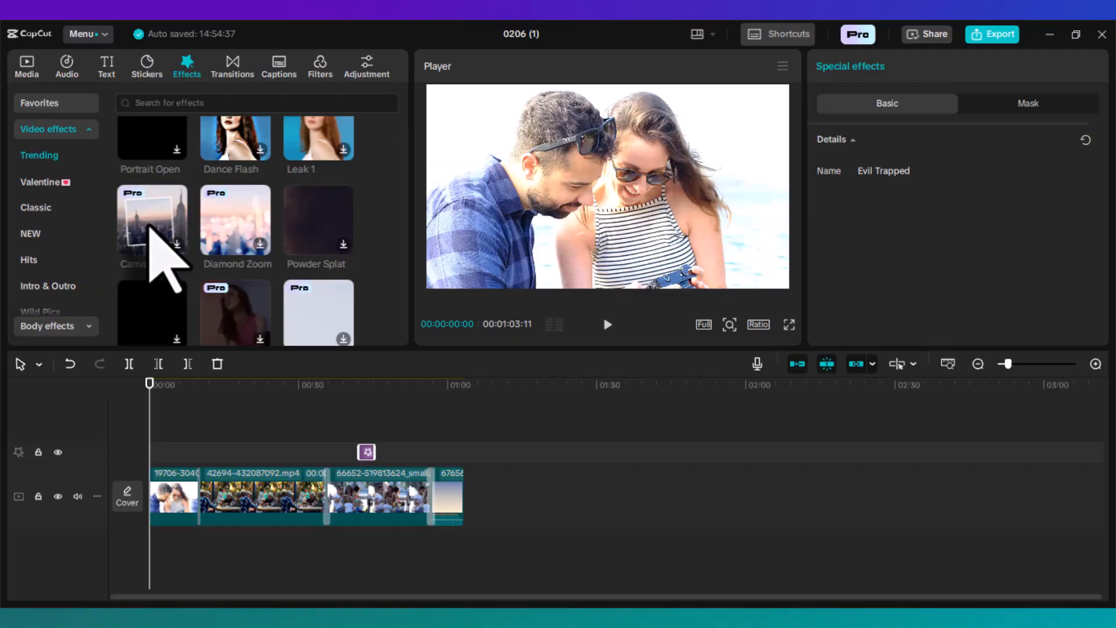
left_click_drag(150, 224, 204, 453)
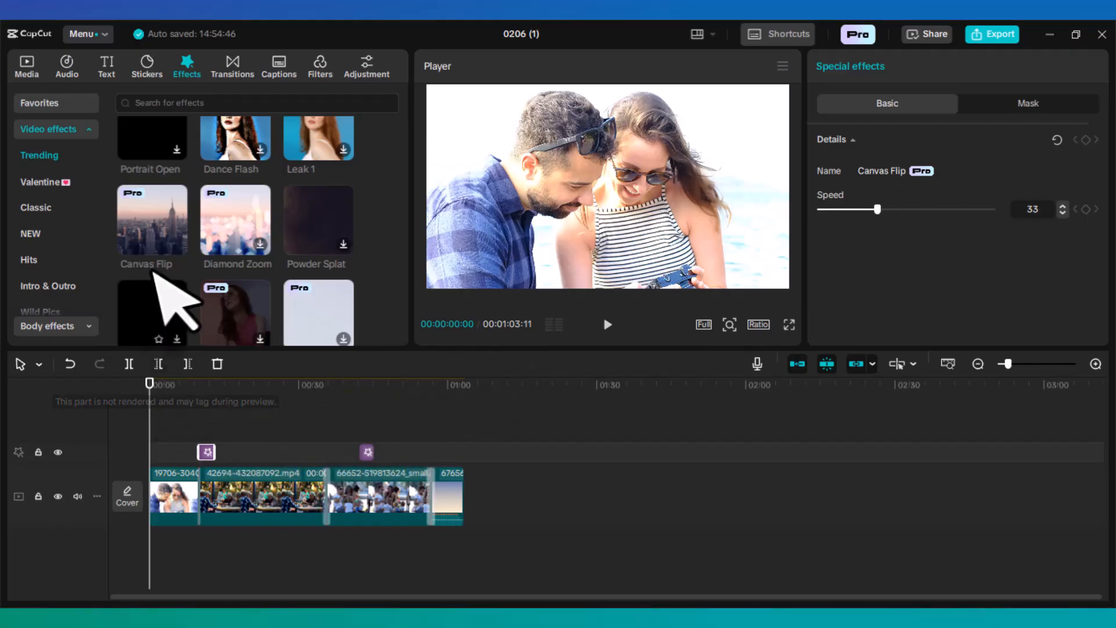
Add a default text at the start of the timeline, waiting for the program to respond, and replace its wording with "Creative COmputer Skills".
left_click(112, 75)
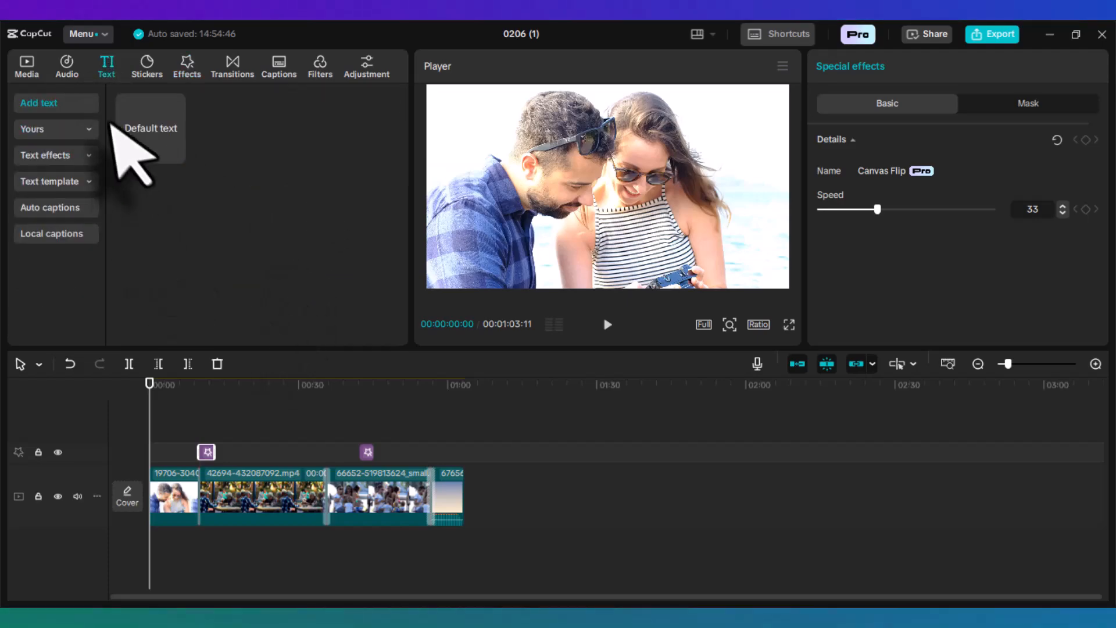
left_click_drag(147, 130, 153, 446)
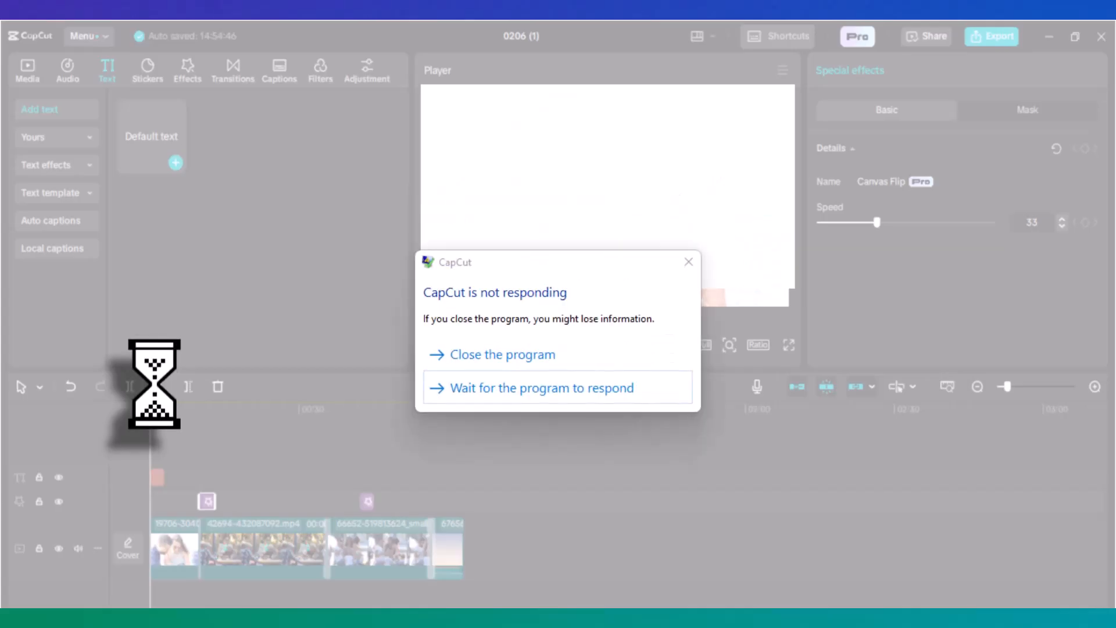
left_click(475, 388)
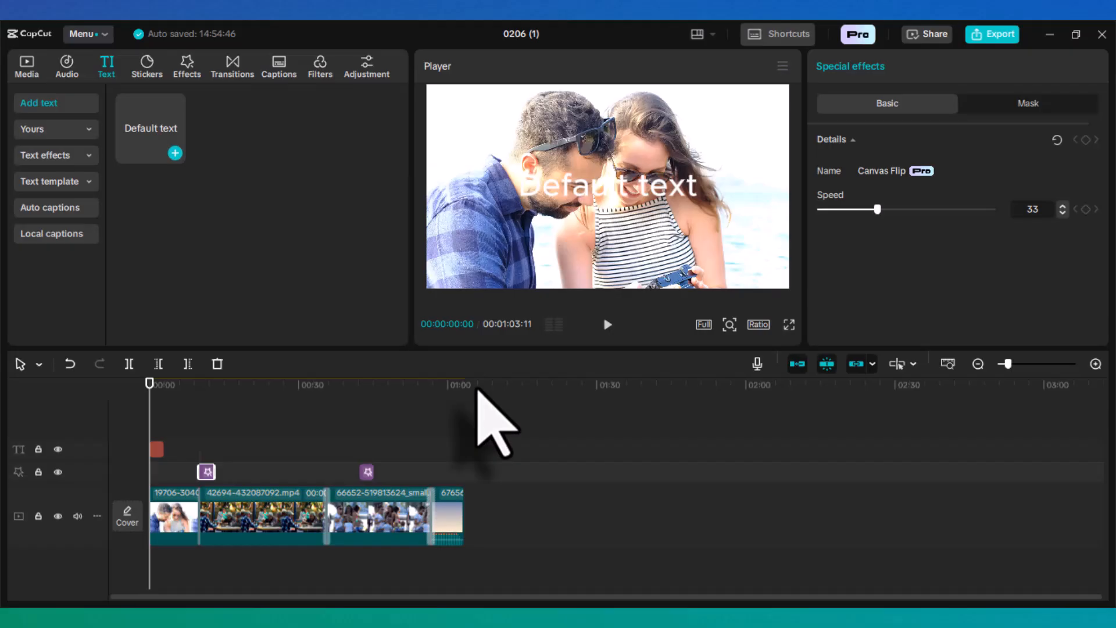
left_click(157, 477)
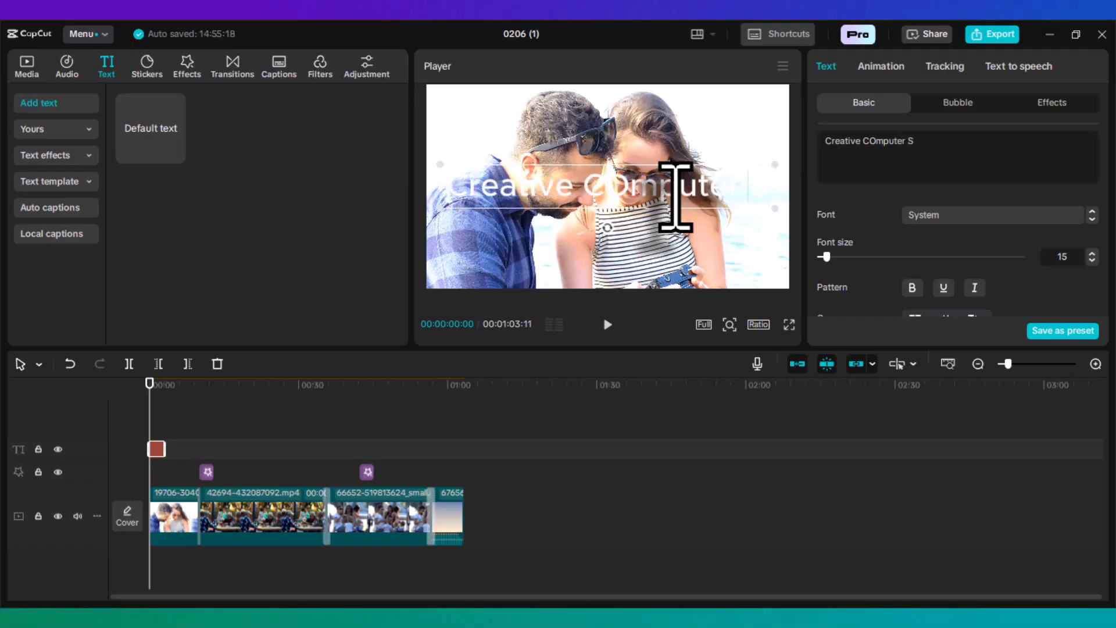
type("s")
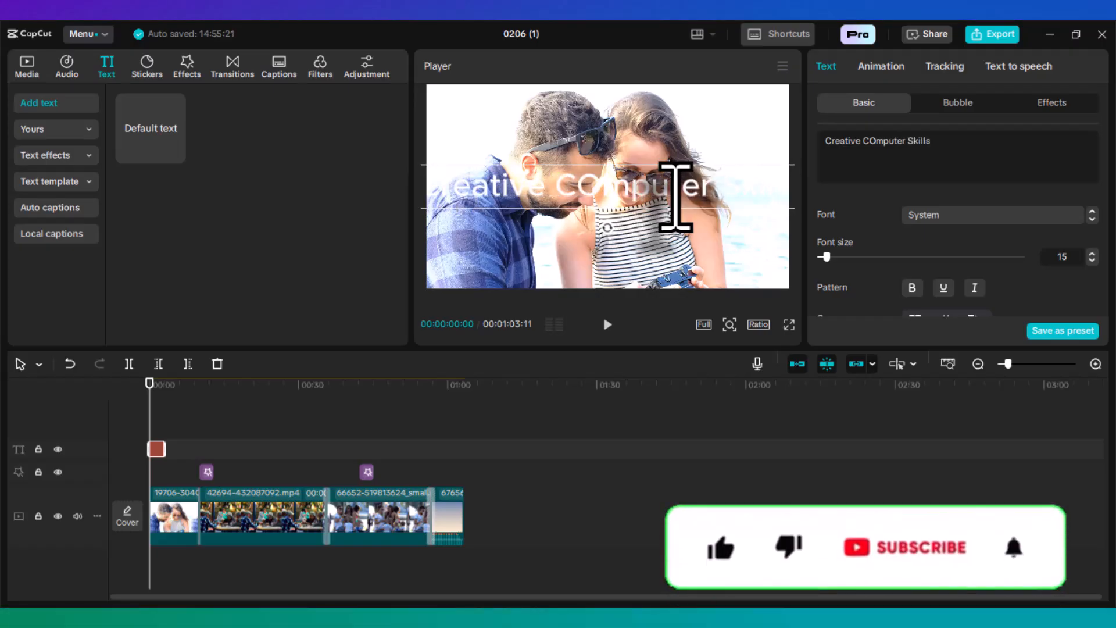
Try to apply the ELEGANT font to the whole "Creative COmputer Skills" title and set its font size to 11.
key("ctrl+a")
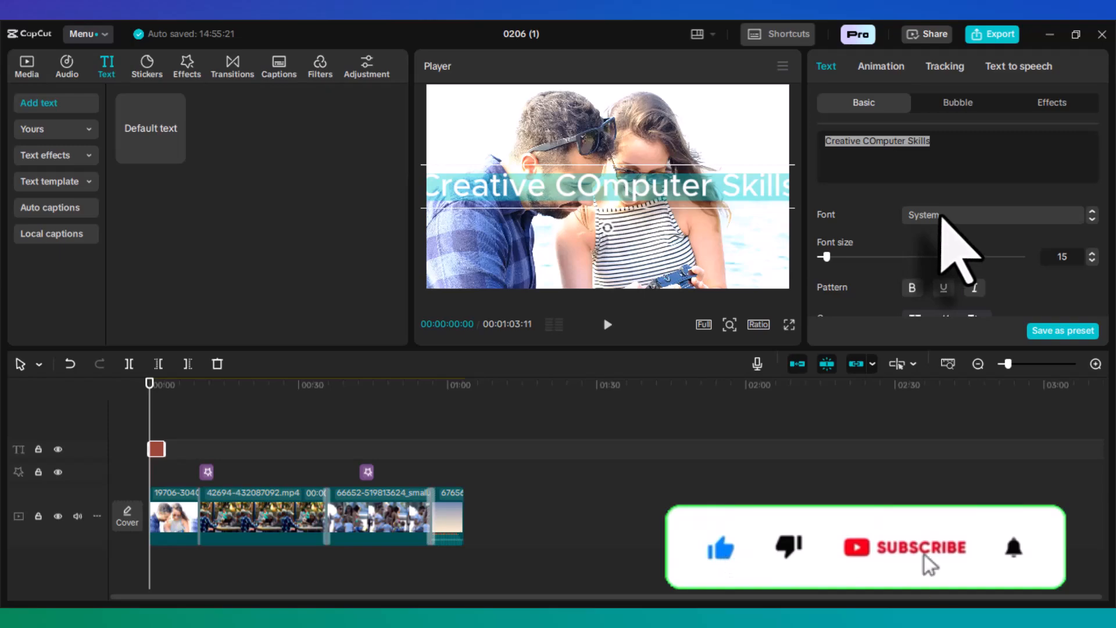
left_click(941, 216)
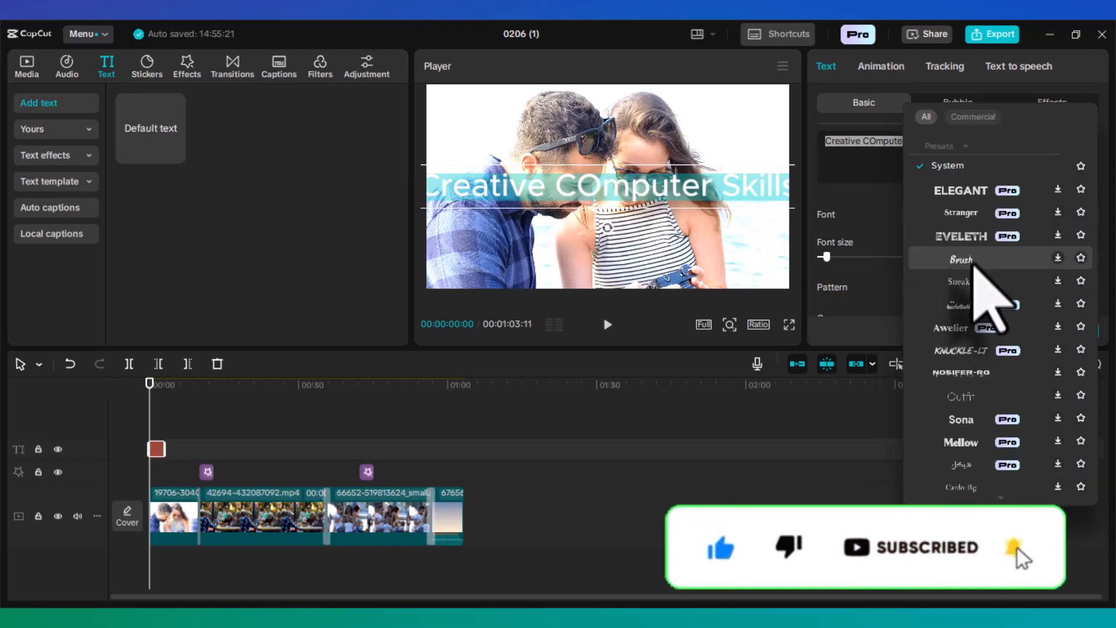
left_click(966, 197)
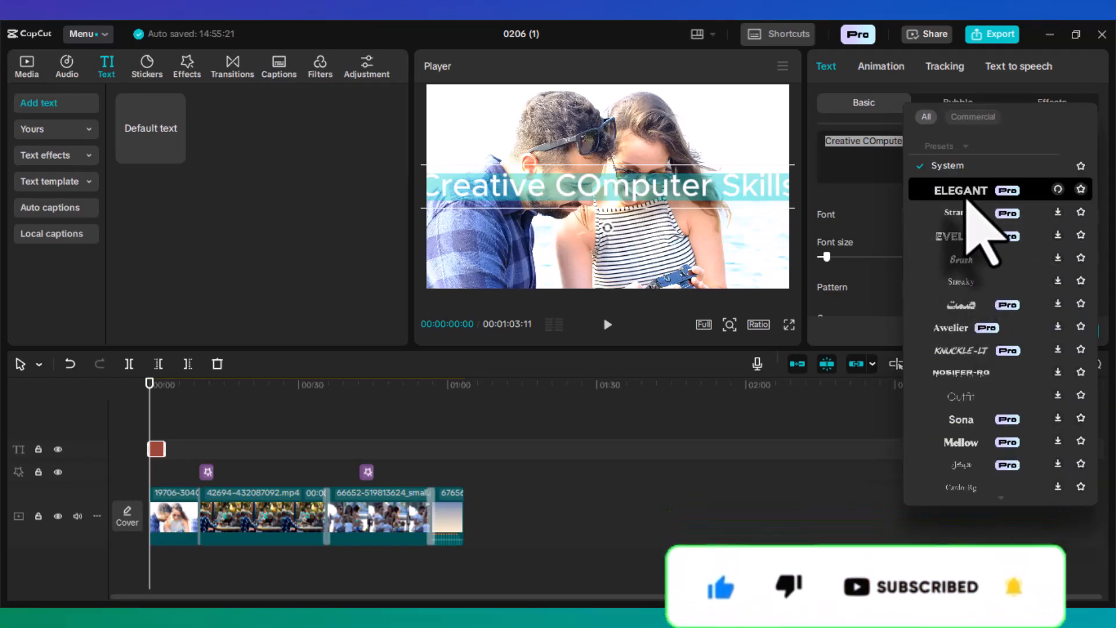
left_click(826, 256)
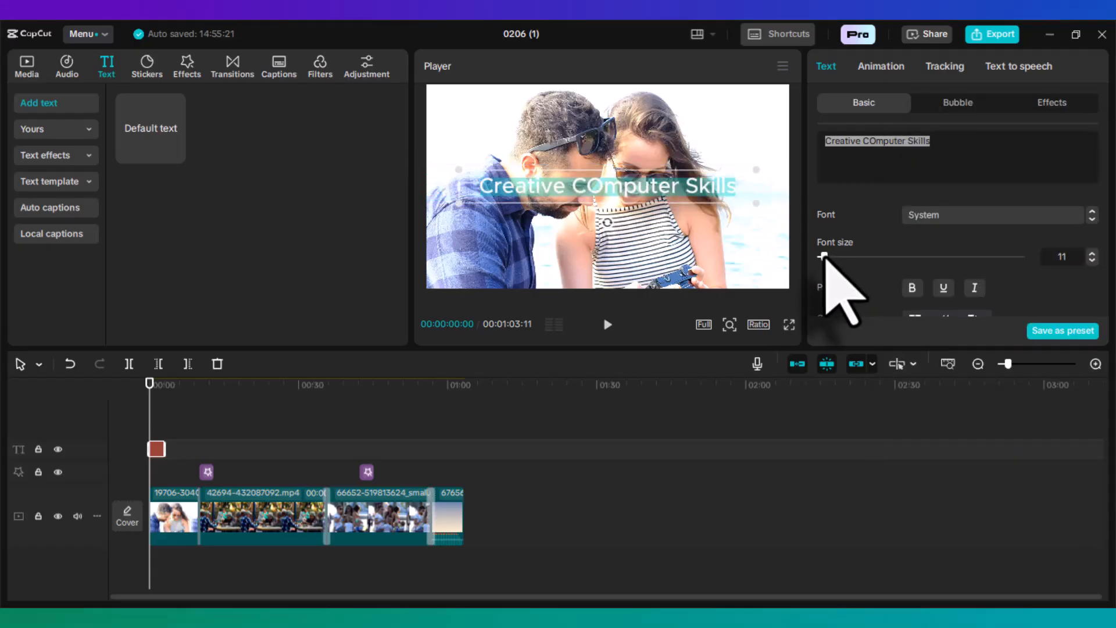
Correct the title's wording to "Creative Computer Skills" and set its whole text to the dark red colour A20033.
left_click(603, 189)
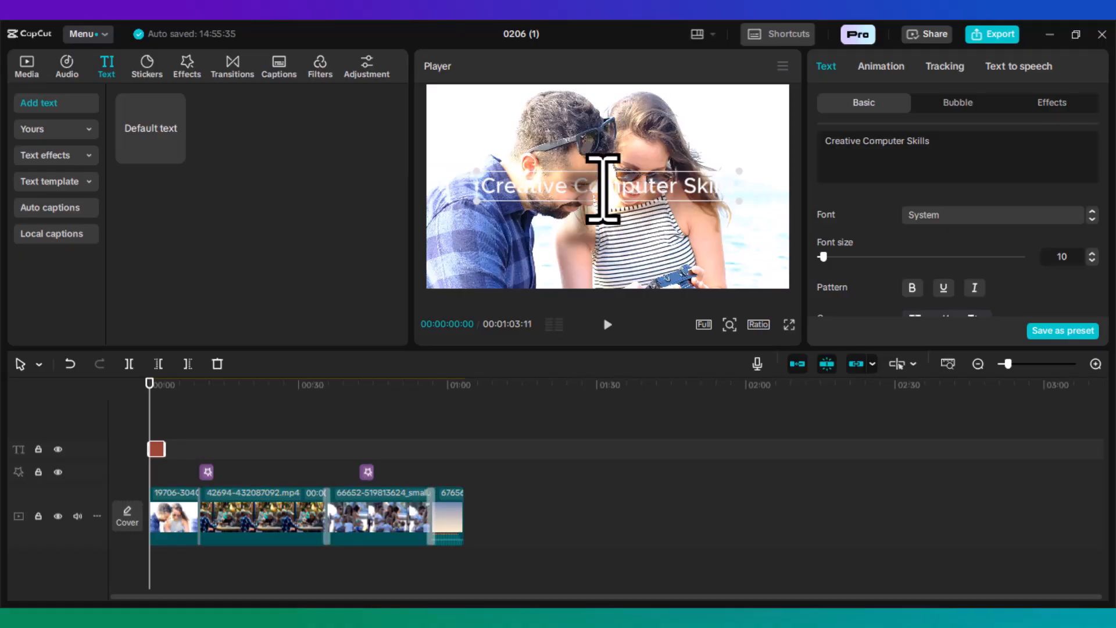
double_click(635, 186)
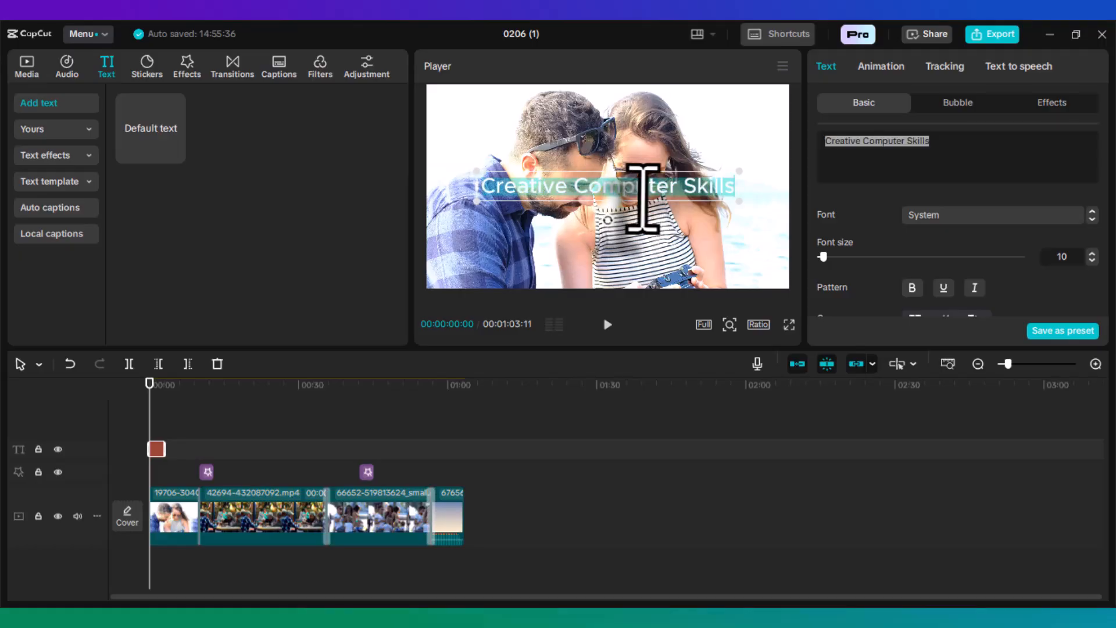
scroll(945, 314, "down", 5)
scroll(924, 264, "up", 4)
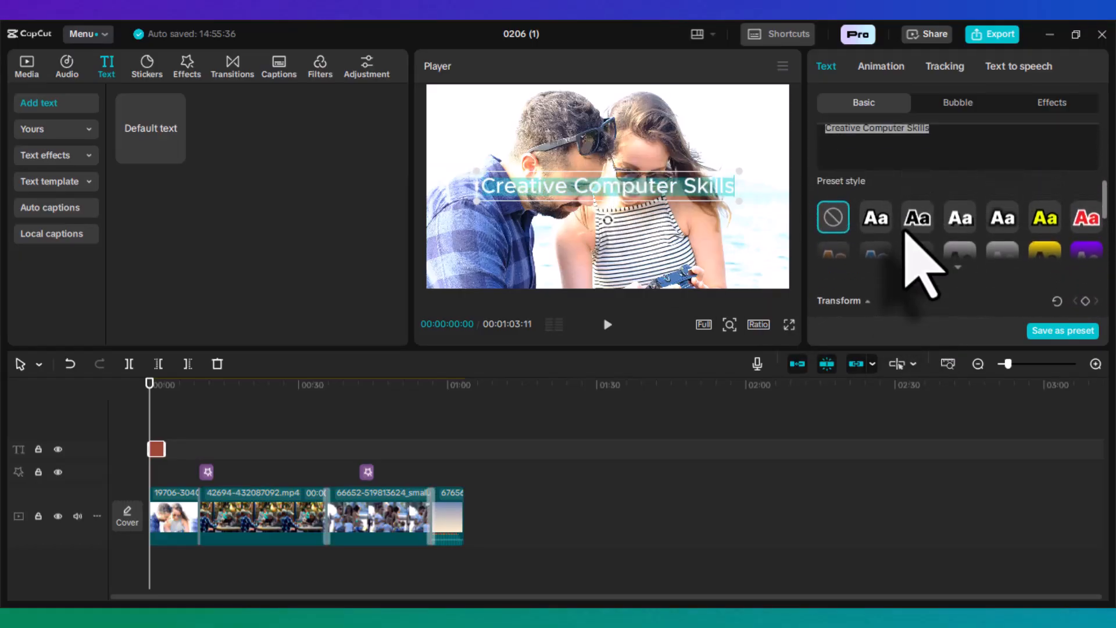
scroll(916, 228, "up", 2)
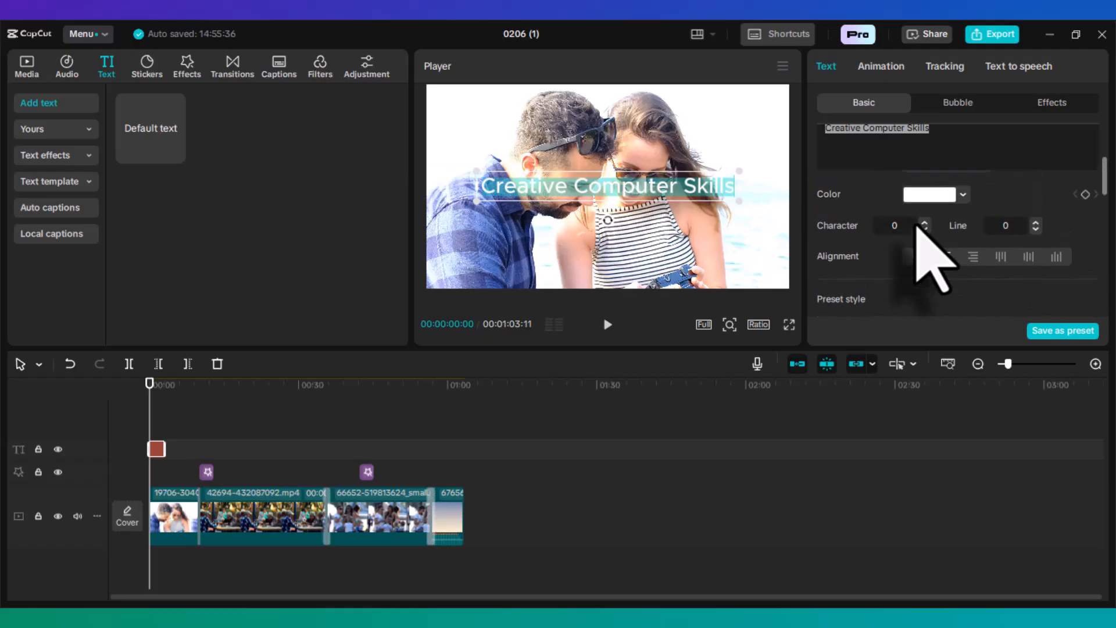
left_click(962, 195)
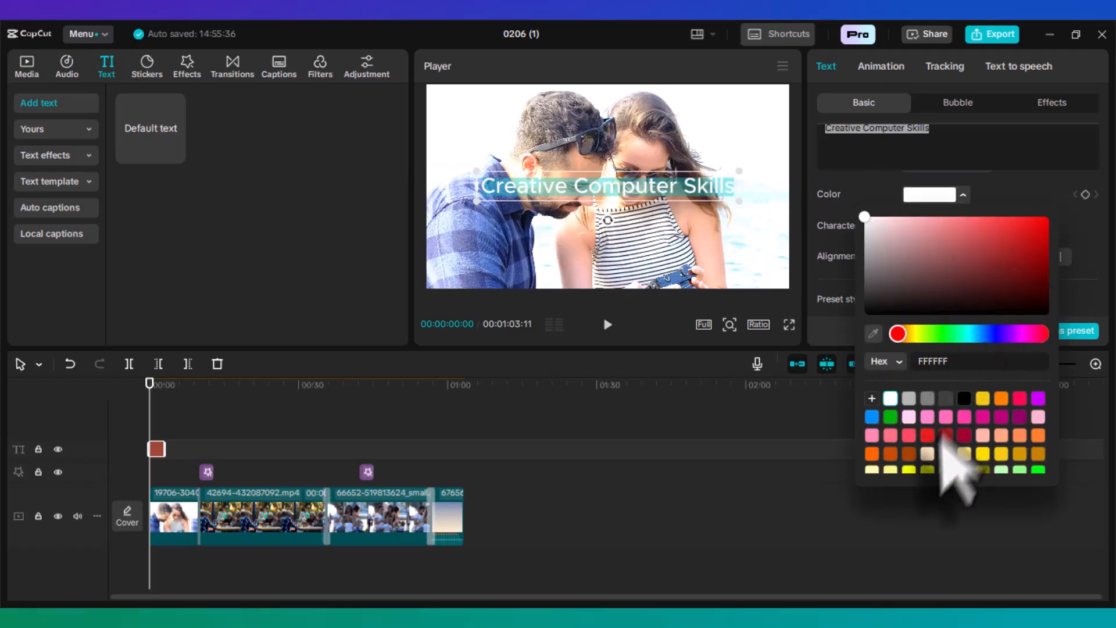
left_click(964, 436)
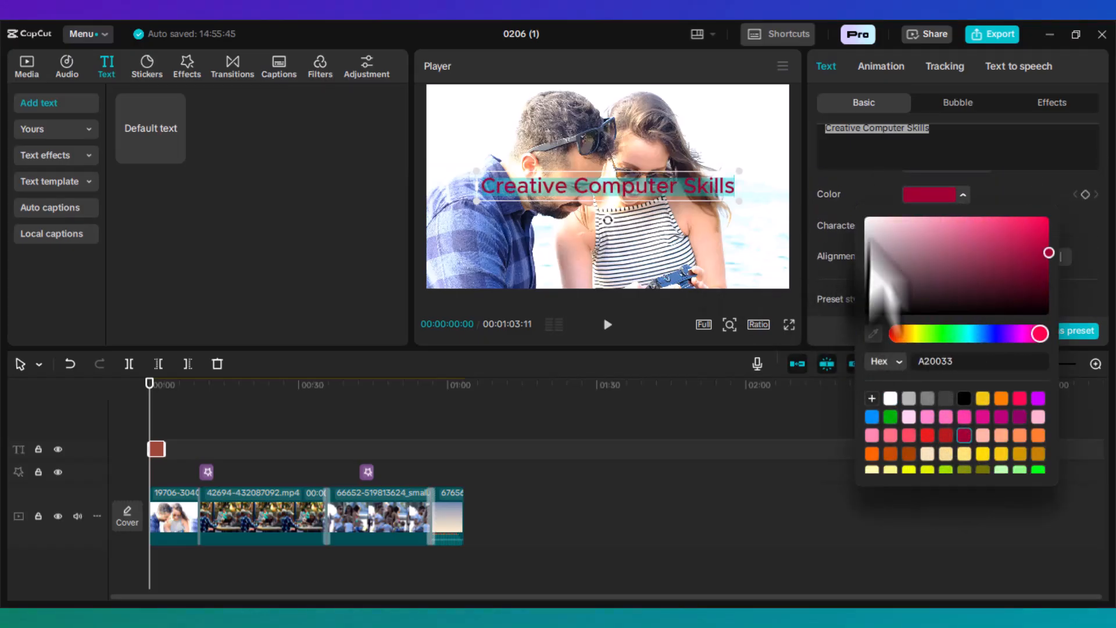
left_click(867, 201)
scroll(875, 226, "up", 3)
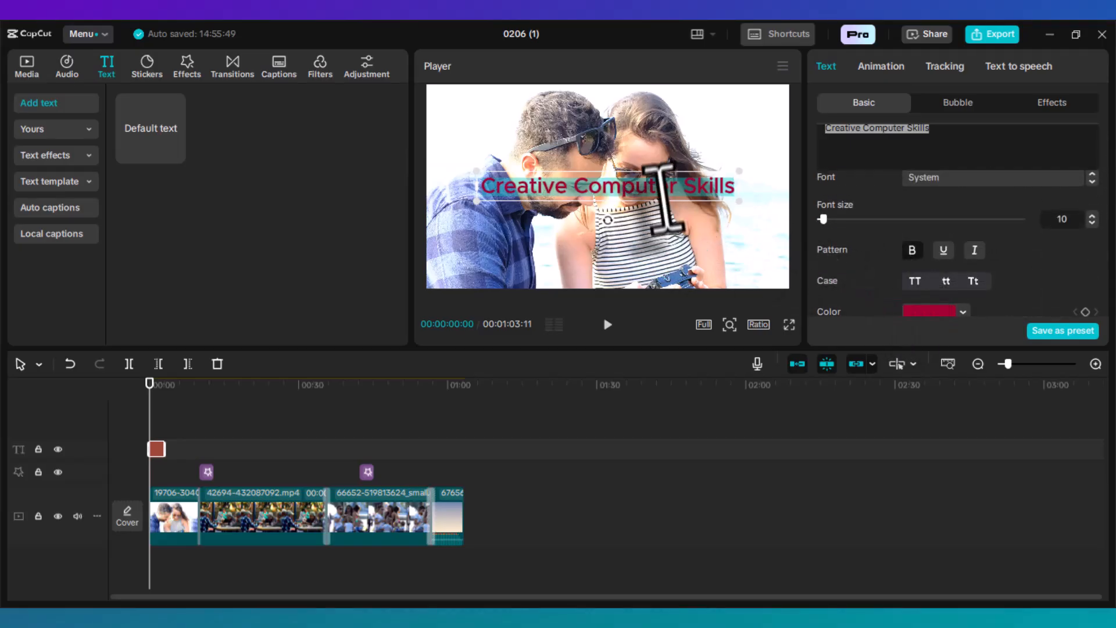
Move the title down to the lower edge of the video frame, keeping it roughly centred horizontally.
left_click(677, 244)
left_click_drag(670, 206, 632, 282)
left_click(637, 193)
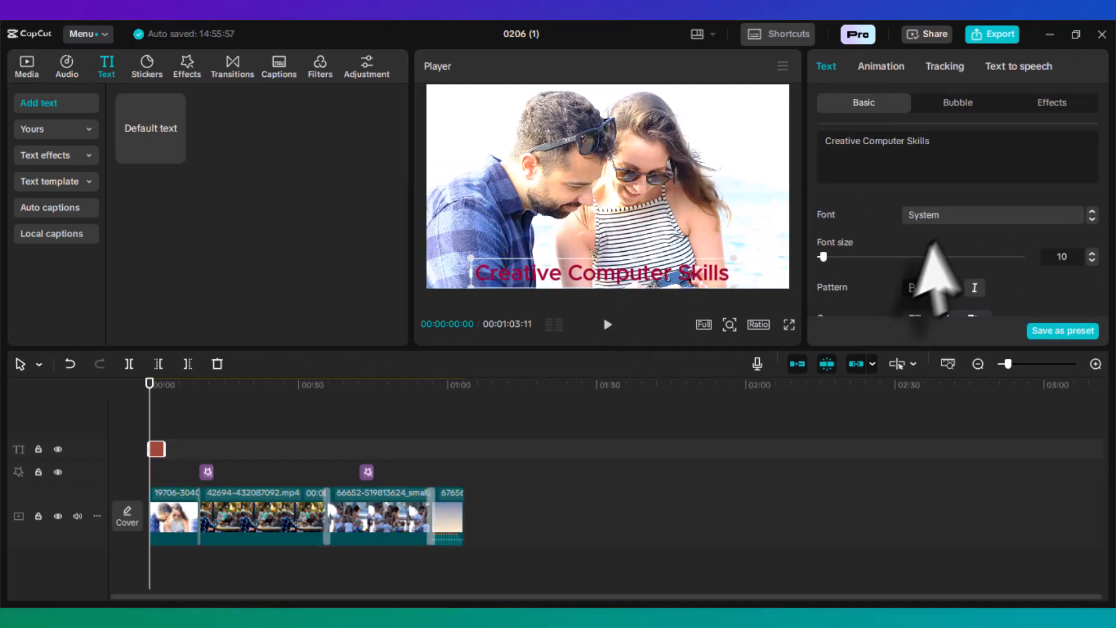
Apply the preset style with black text on a yellow background to the title and extend its clip to the end of the video.
scroll(968, 291, "down", 5)
scroll(955, 250, "down", 3)
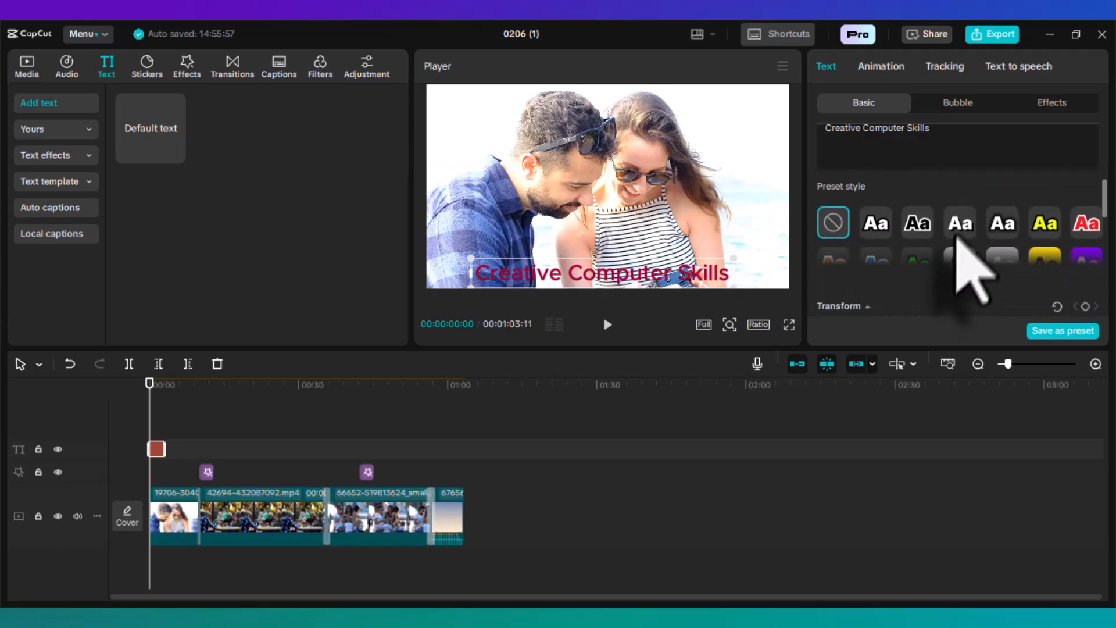
left_click(1085, 223)
left_click(917, 222)
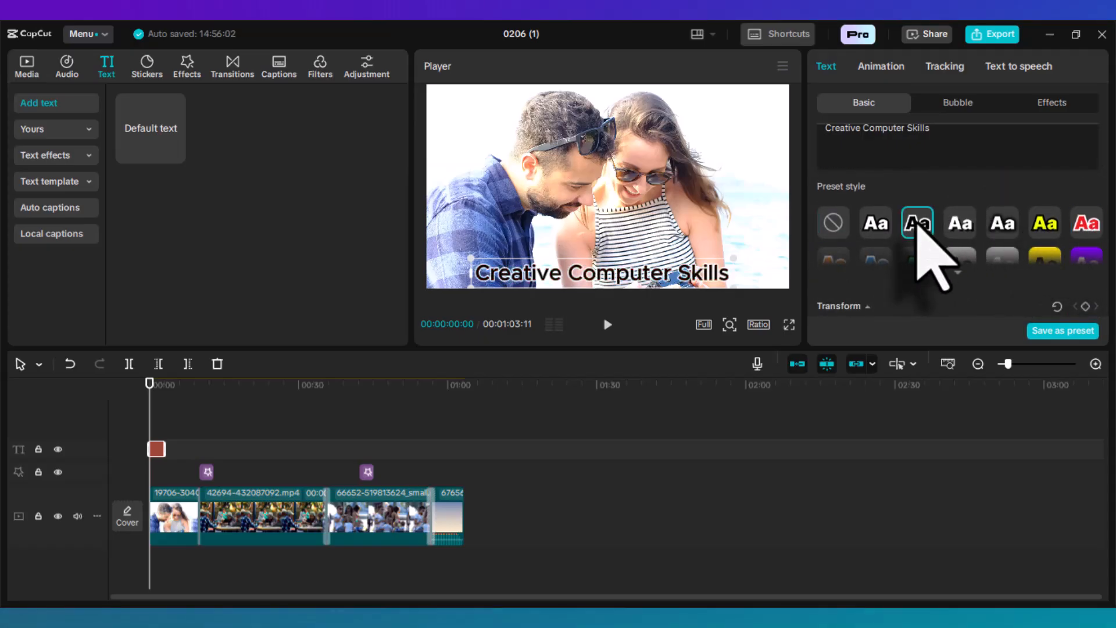
scroll(988, 227, "down", 1)
scroll(1009, 244, "down", 1)
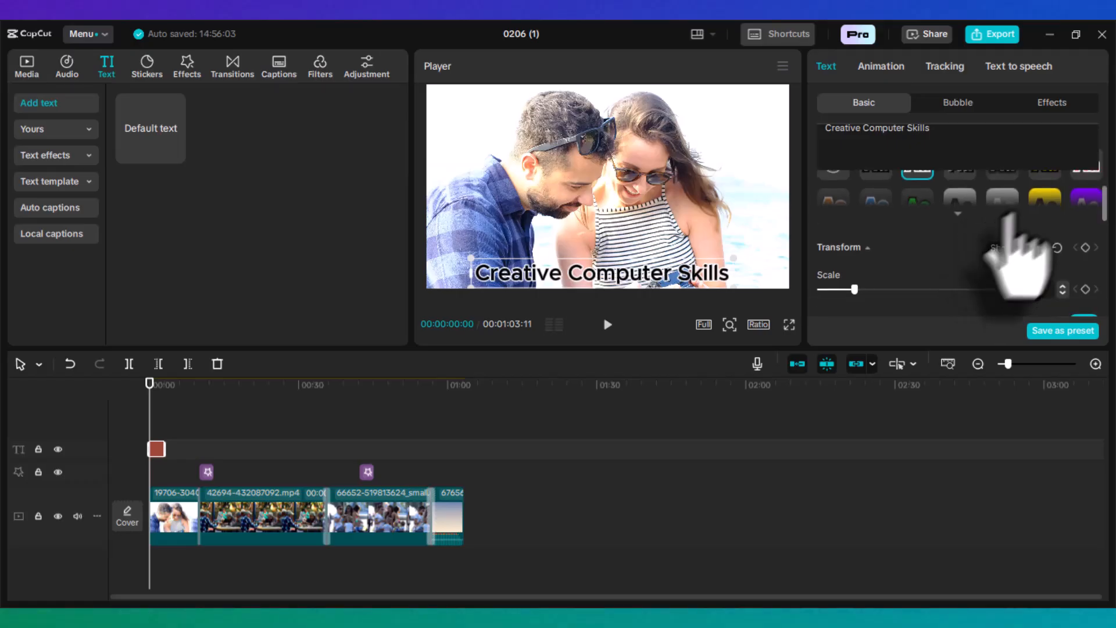
left_click(956, 226)
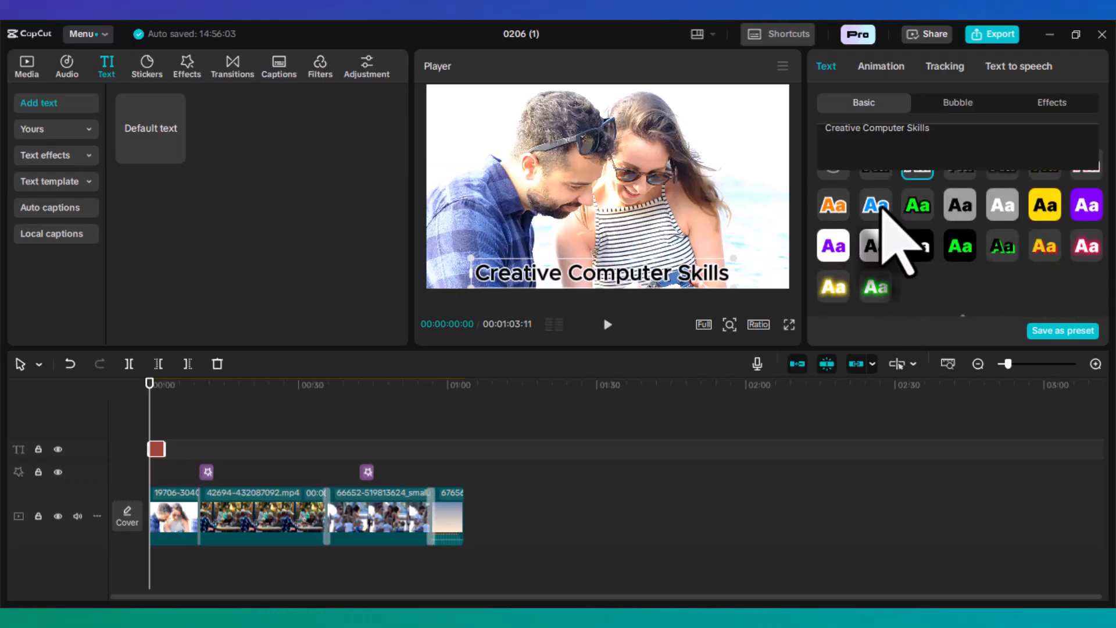
left_click(838, 210)
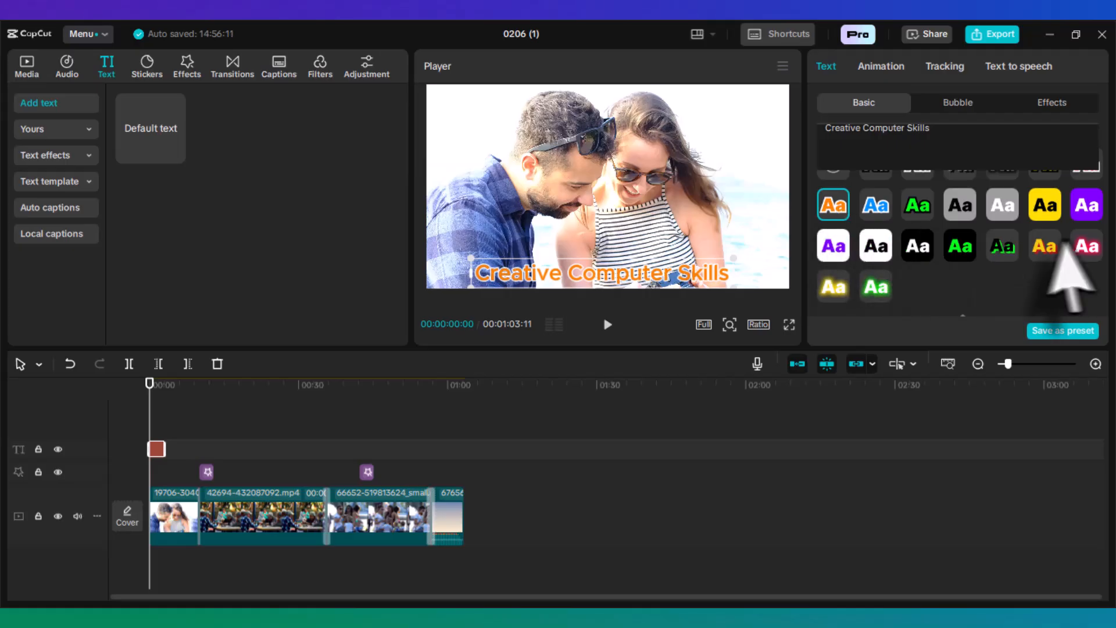
left_click(1044, 207)
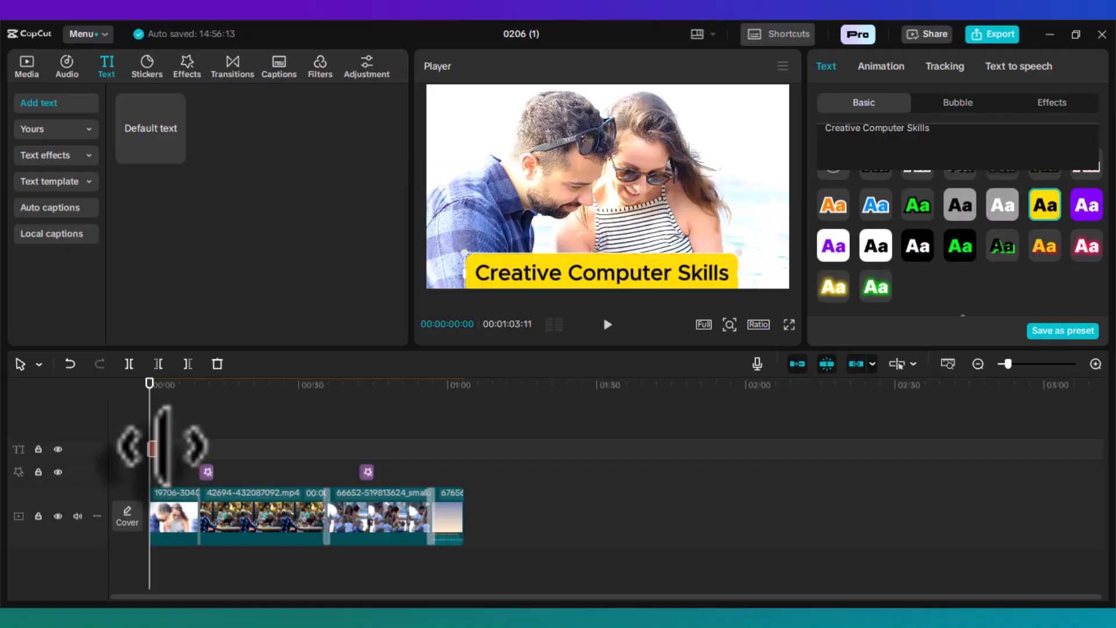
left_click_drag(164, 449, 465, 452)
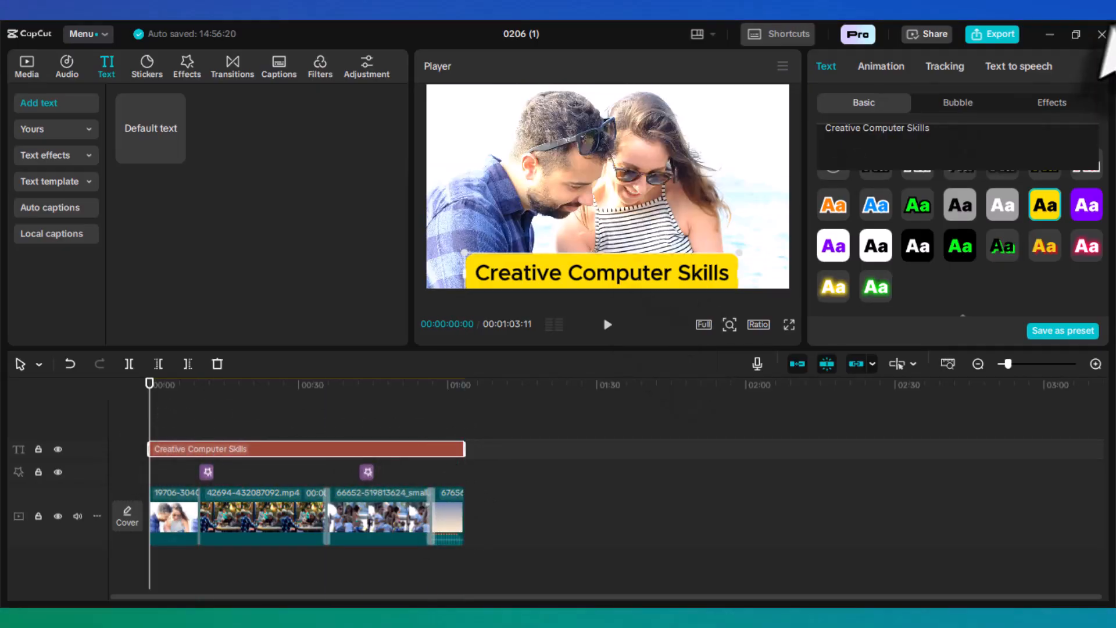
Try to export the project to check which Pro materials it uses, and return to editing.
left_click(992, 37)
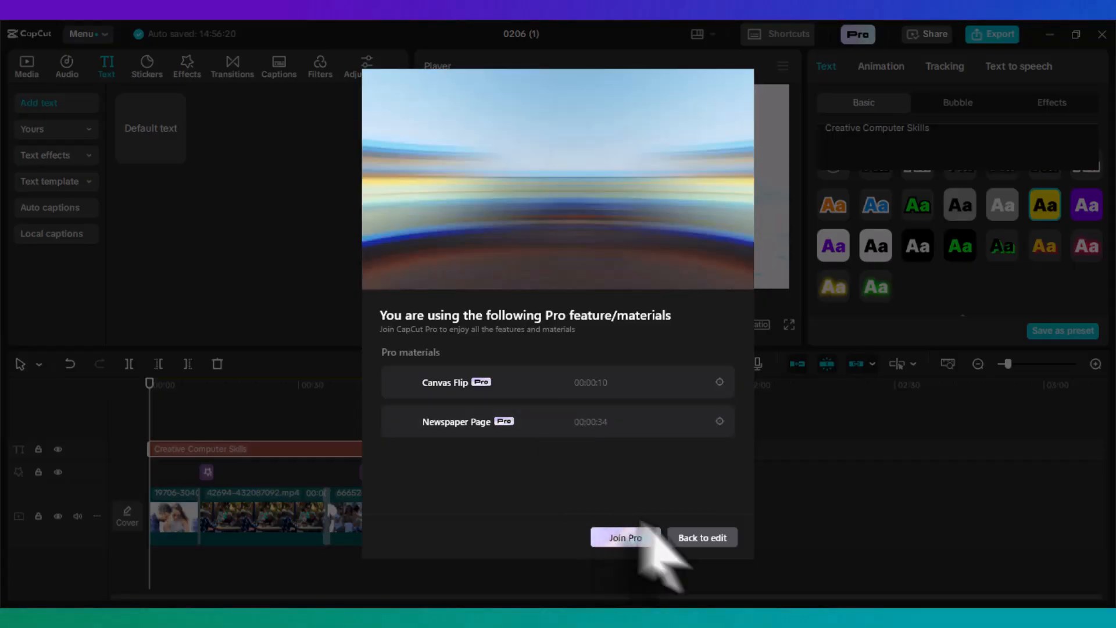
left_click(705, 544)
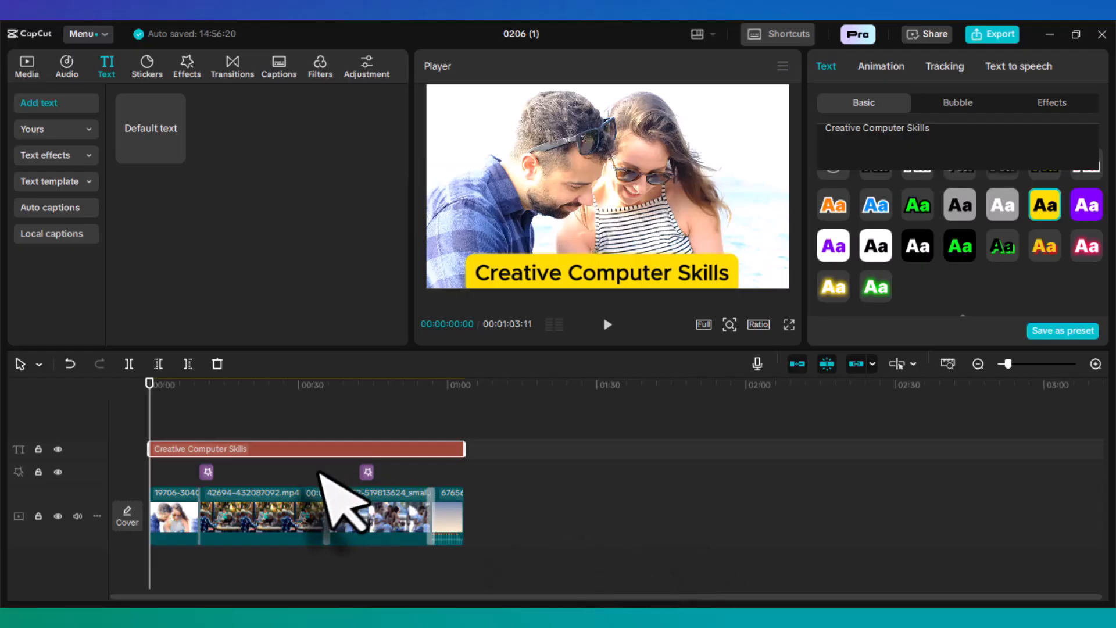
left_click(527, 548)
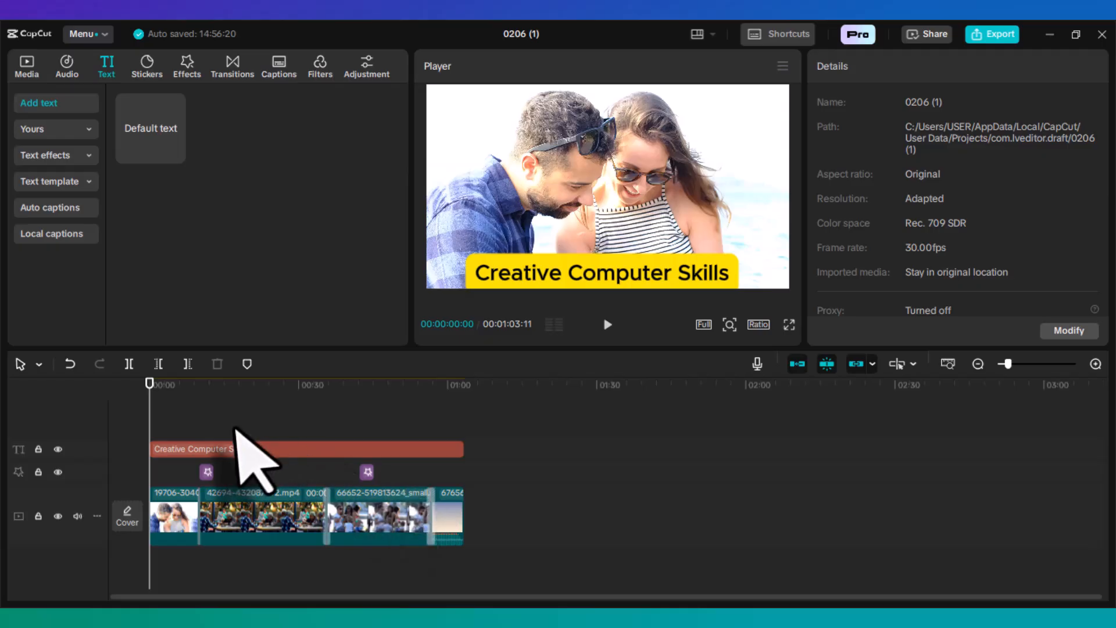
Combine all clips, effects and the title on the timeline into one compound clip.
key("End")
left_click_drag(484, 529, 150, 432)
key("Delete")
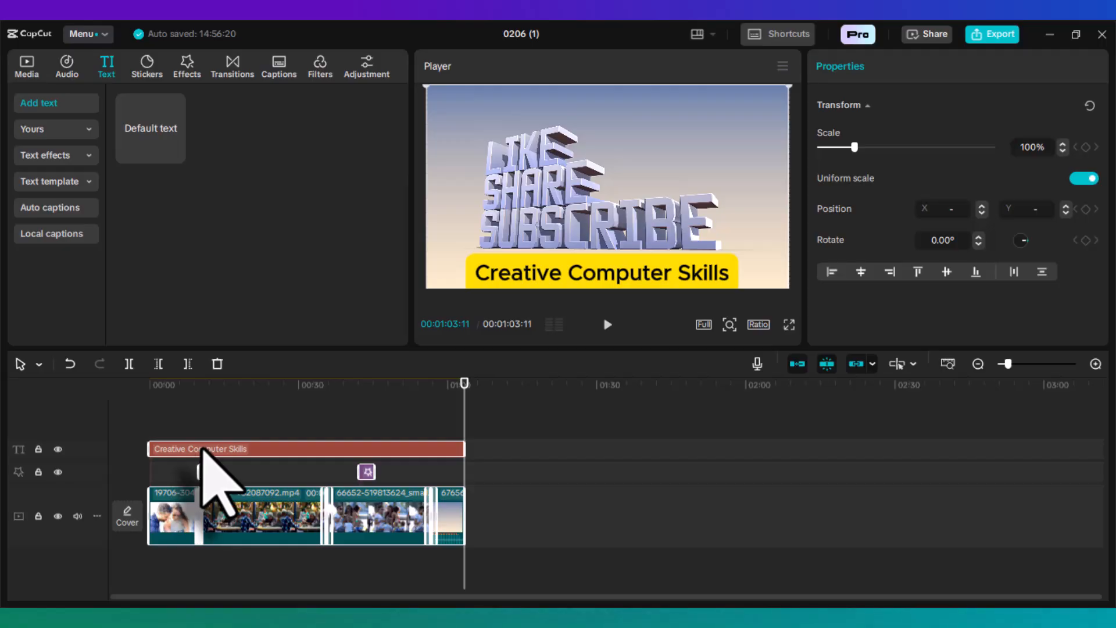
key("ctrl+z")
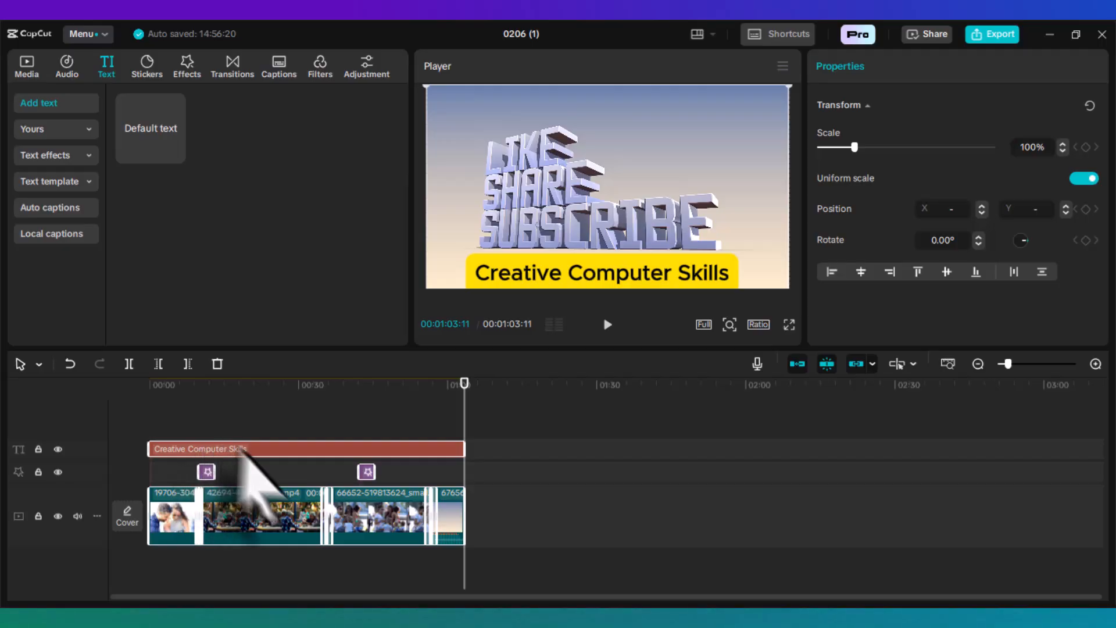
right_click(388, 519)
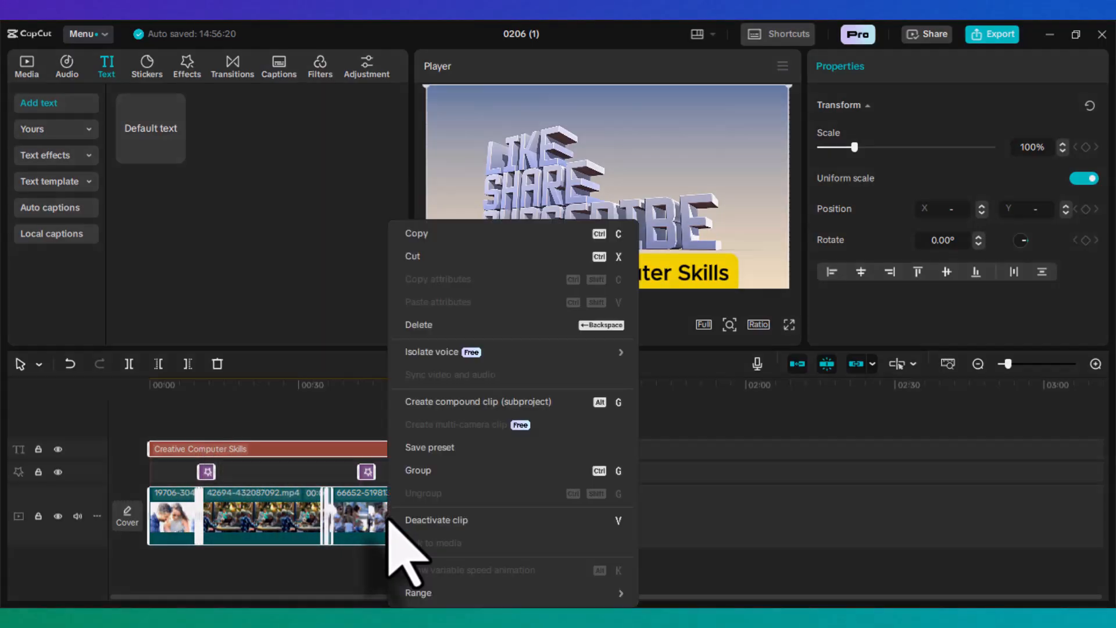
left_click(440, 403)
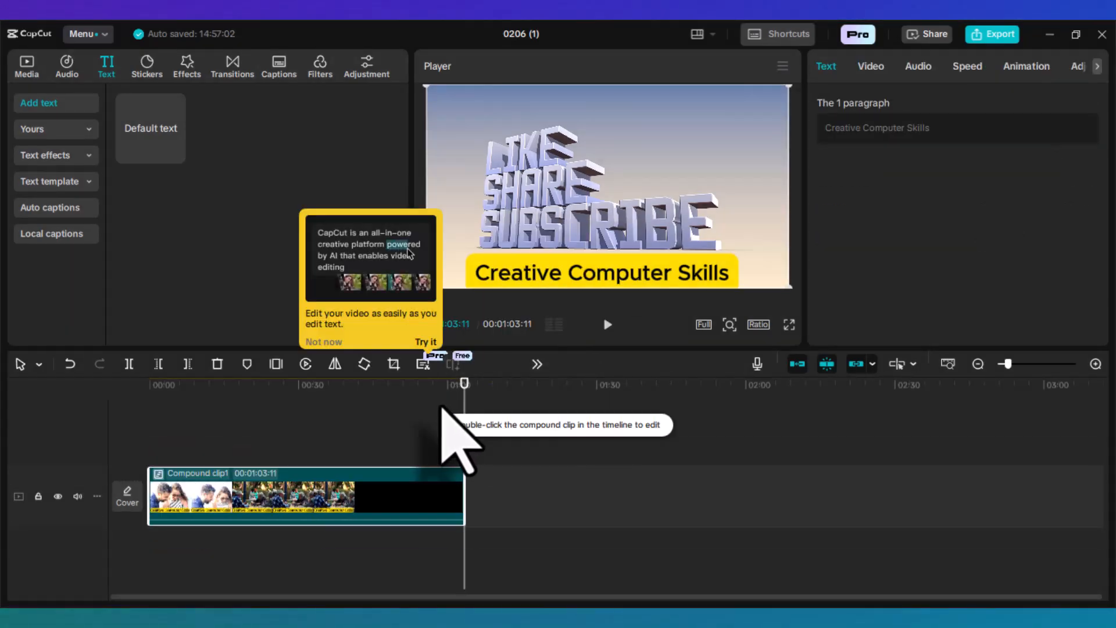
Dismiss the text-based editing tip and pre-process the compound clip.
left_click(333, 343)
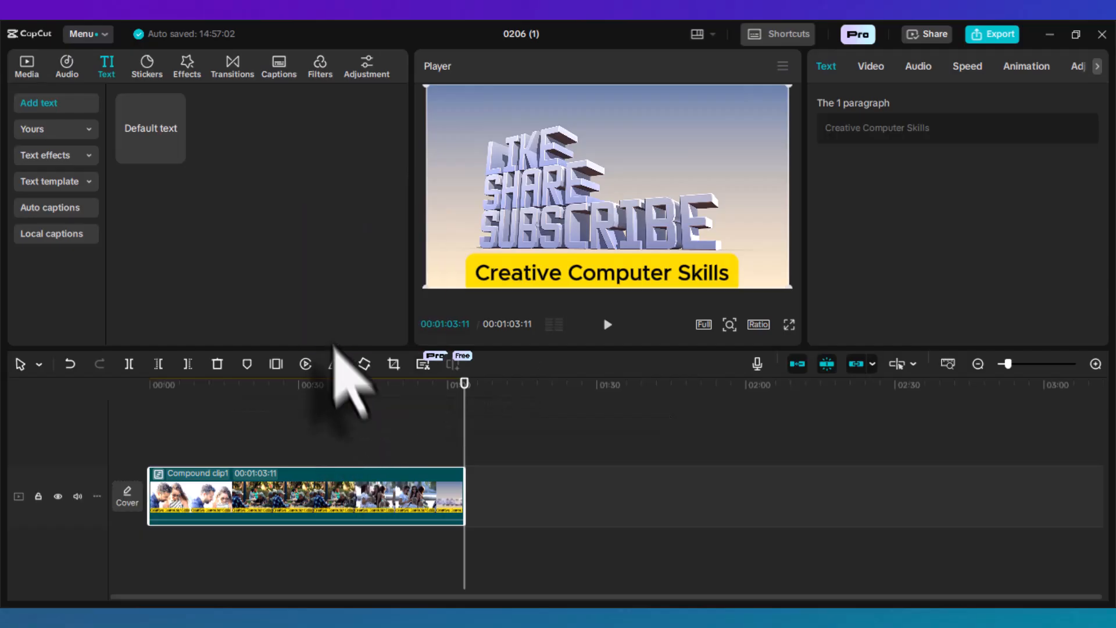
right_click(322, 492)
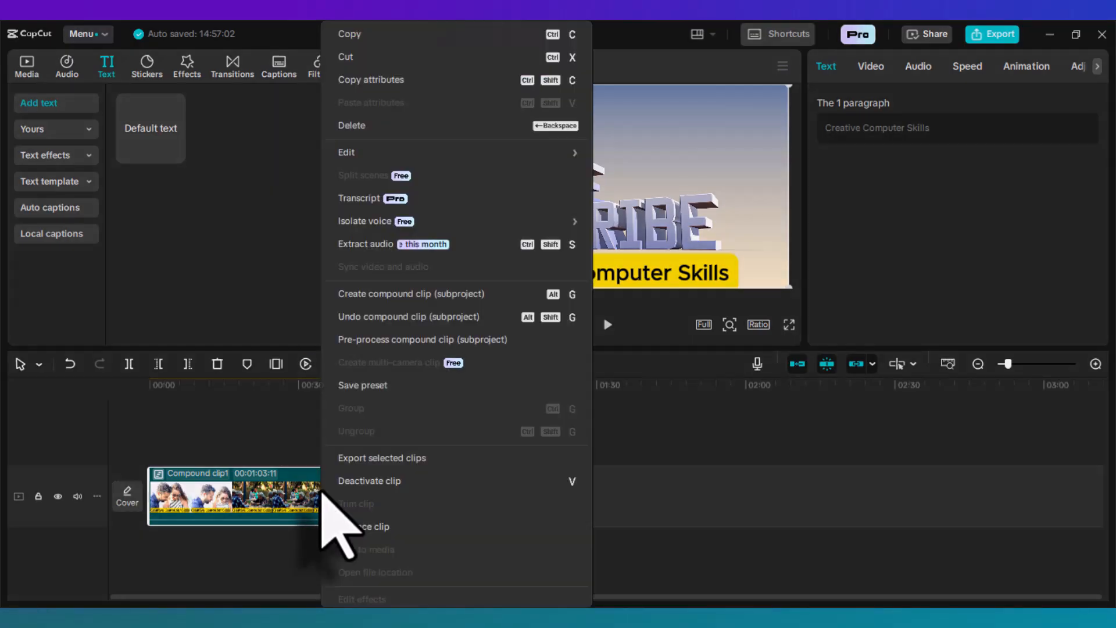
left_click(385, 343)
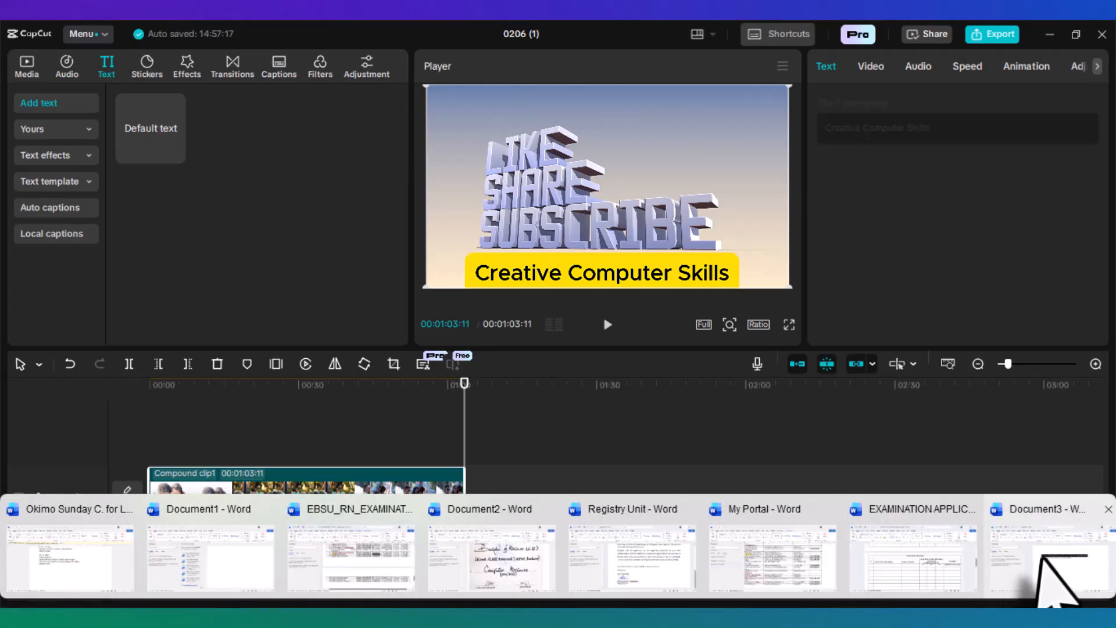
Copy the project path from Word's Document3 and open C:\Users\USER\AppData\Local\CapCut\User Data\Projects\com.lveditor.draft in File Explorer.
left_click(1013, 552)
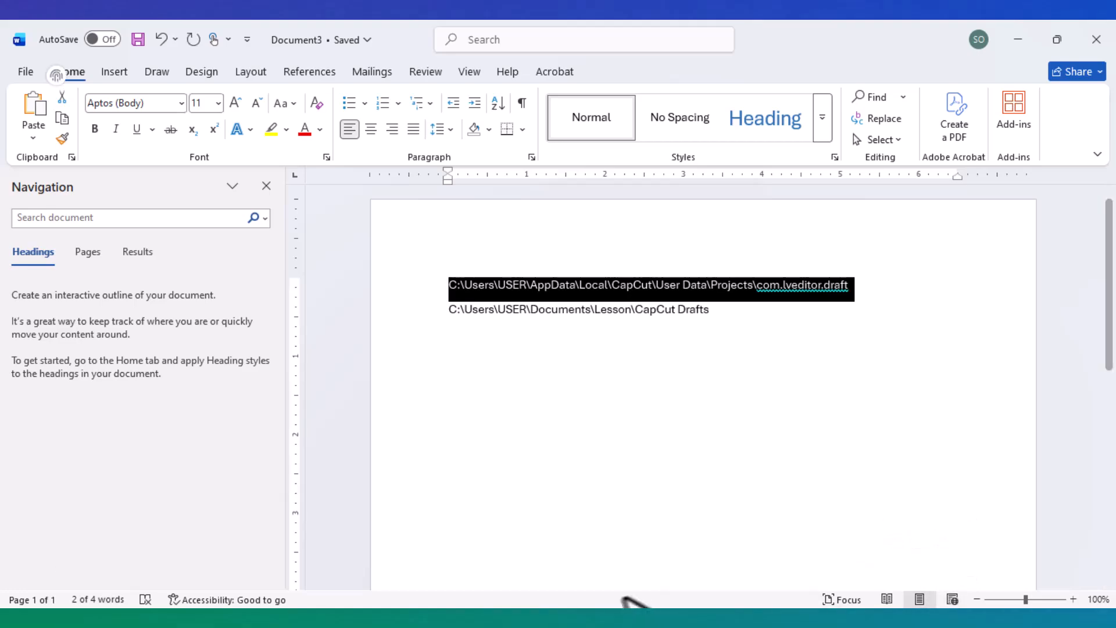
key("super+e")
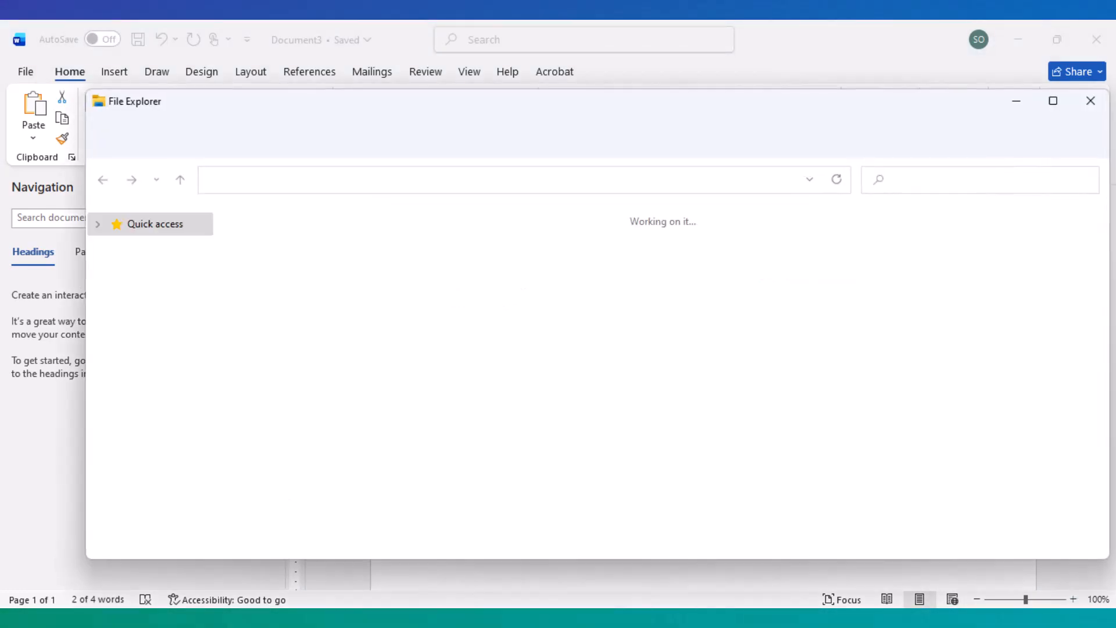
left_click(590, 180)
type("C:\\Users\\USER\\AppData\\Local\\CapCut\\User Data\\Projects\\com.lveditor.draft")
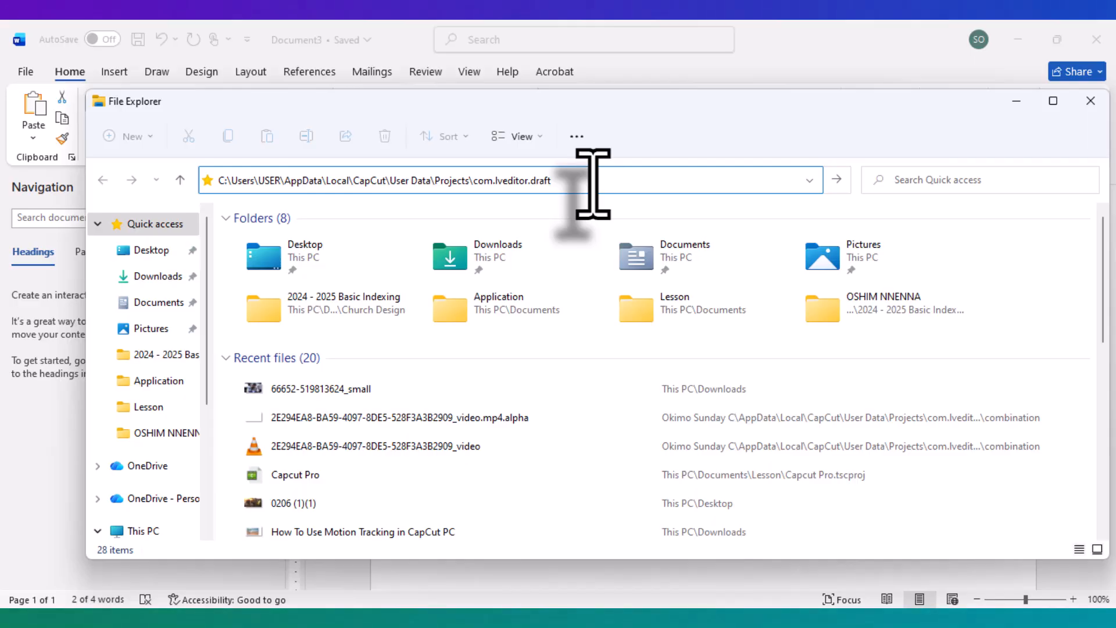
key("Return")
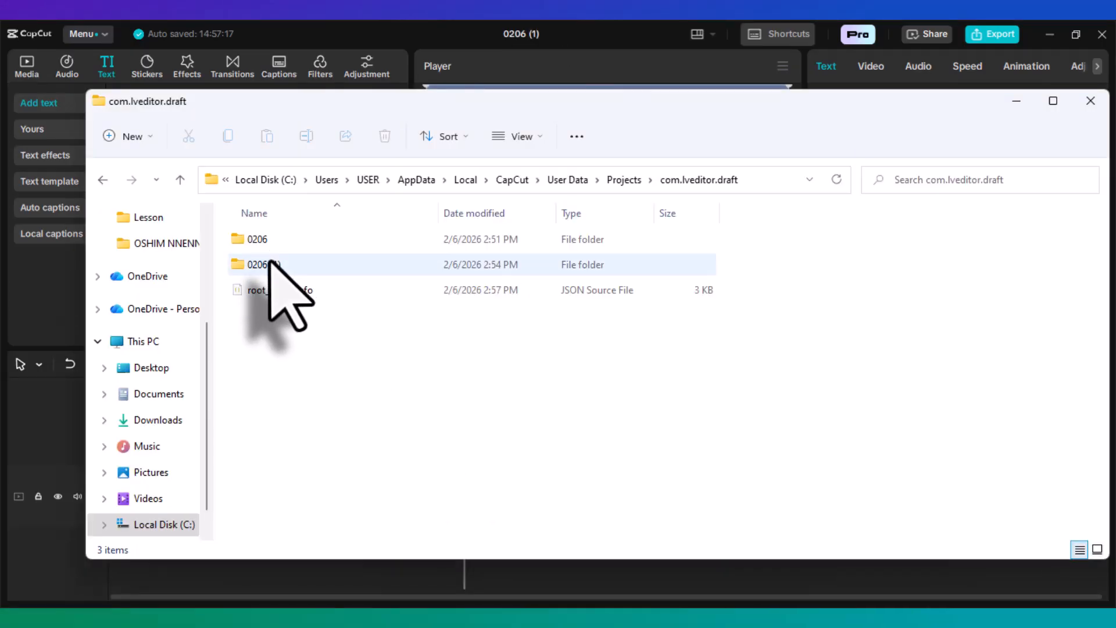
Open the combination folder inside the 0206 (1) project's Resources folder.
double_click(271, 264)
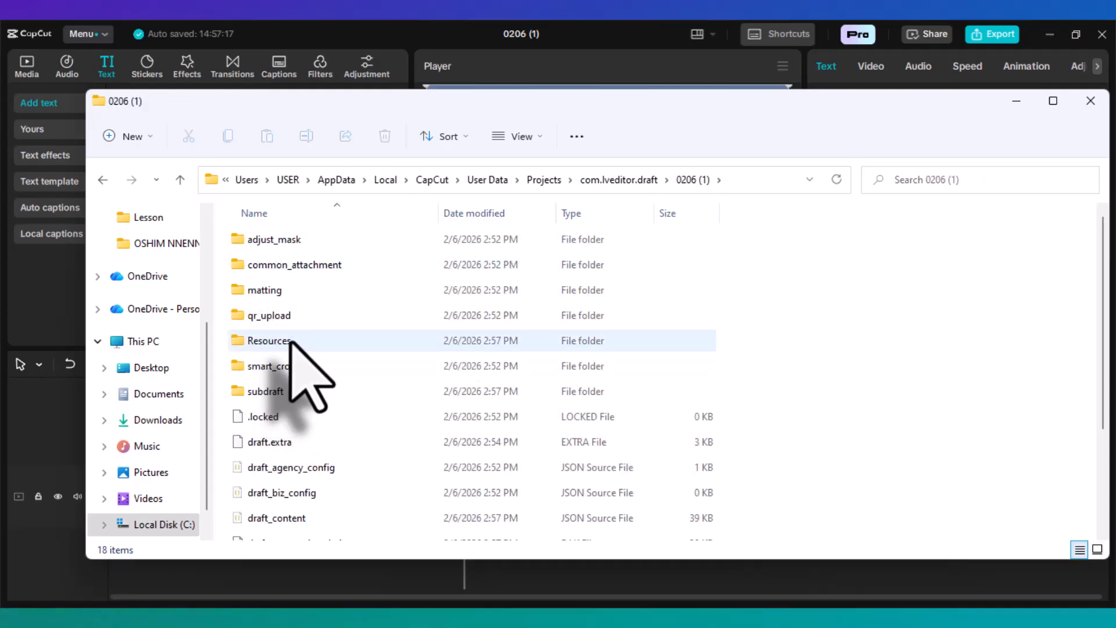
double_click(290, 342)
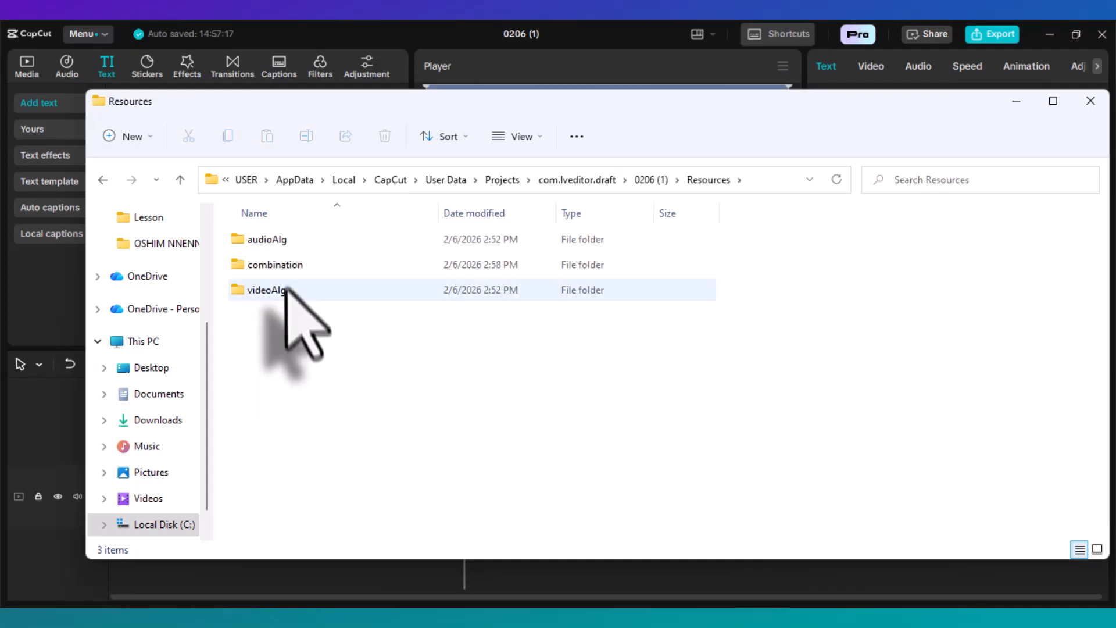
double_click(289, 268)
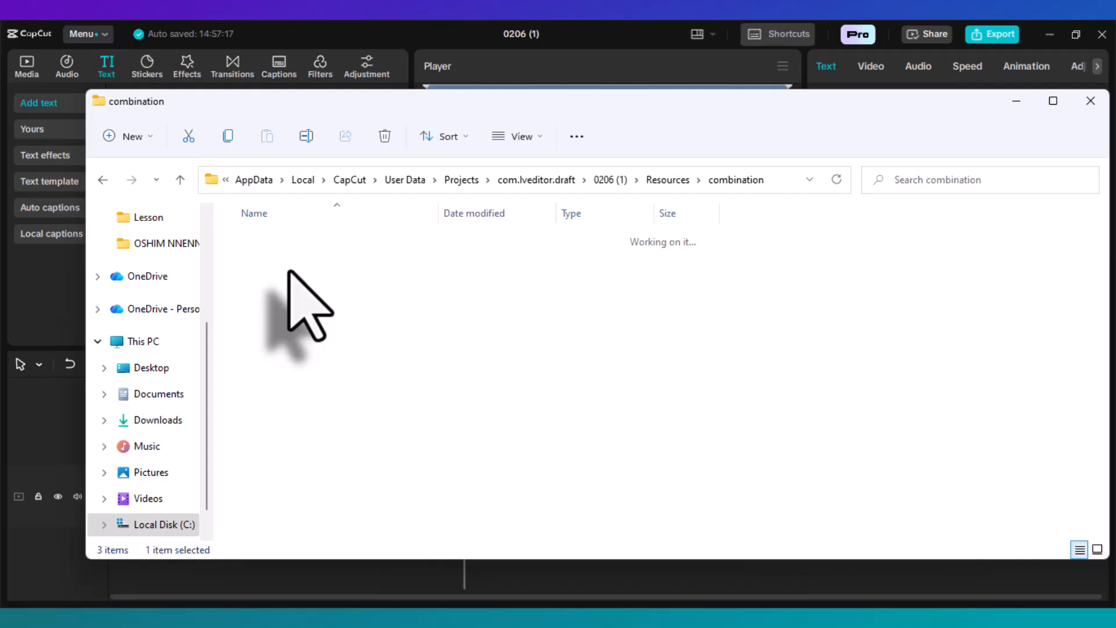
Add the pre-processed MP4 video from the combination folder to the CapCut timeline, above the compound clip and aligned with its start.
left_click_drag(372, 148, 687, 215)
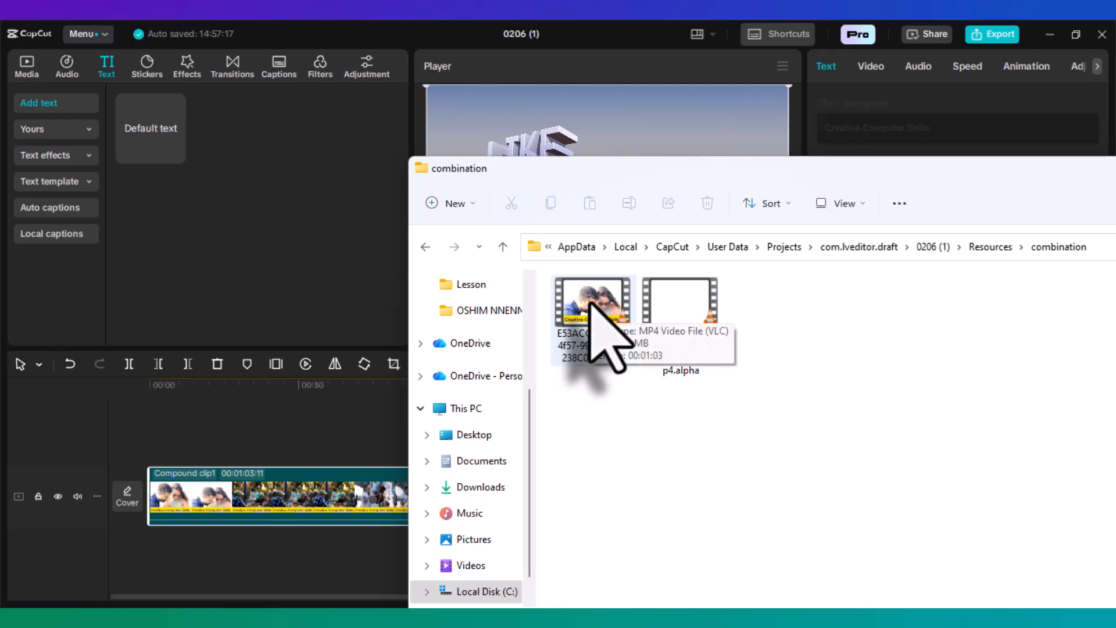
left_click_drag(583, 336, 329, 443)
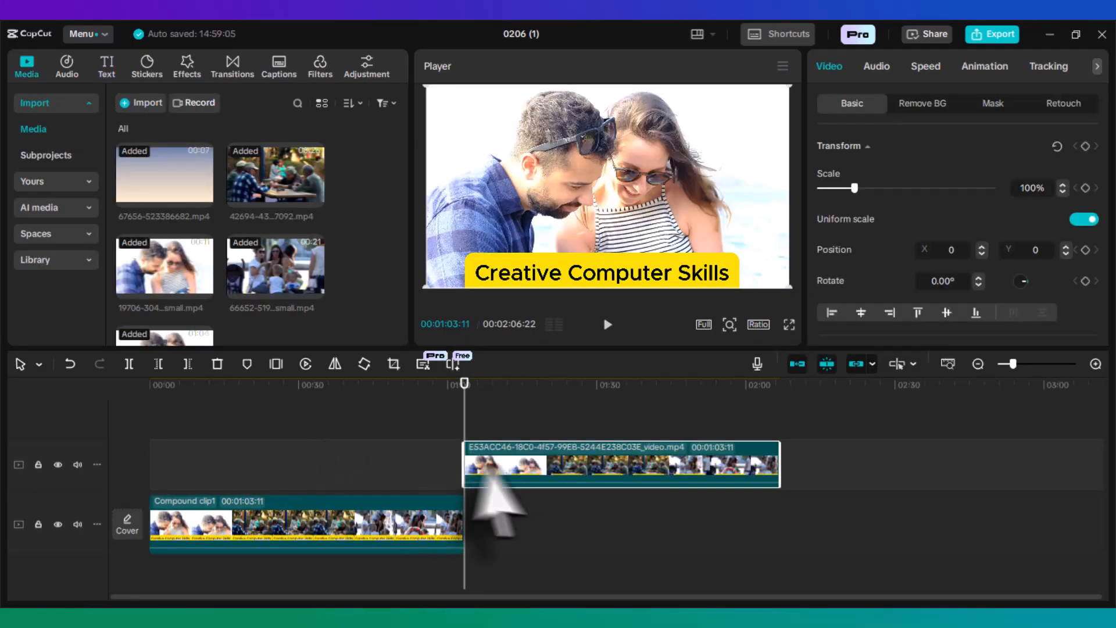
left_click_drag(535, 474, 232, 480)
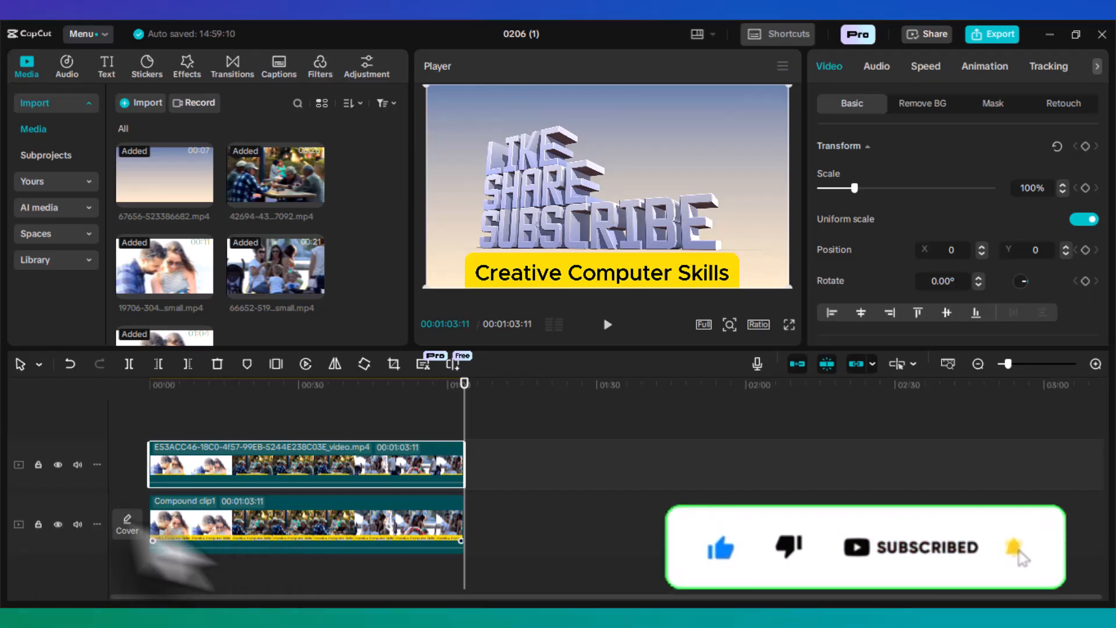
Hide the compound clip's track and return the playhead to the start of the timeline at 00:00:00:00.
left_click(58, 525)
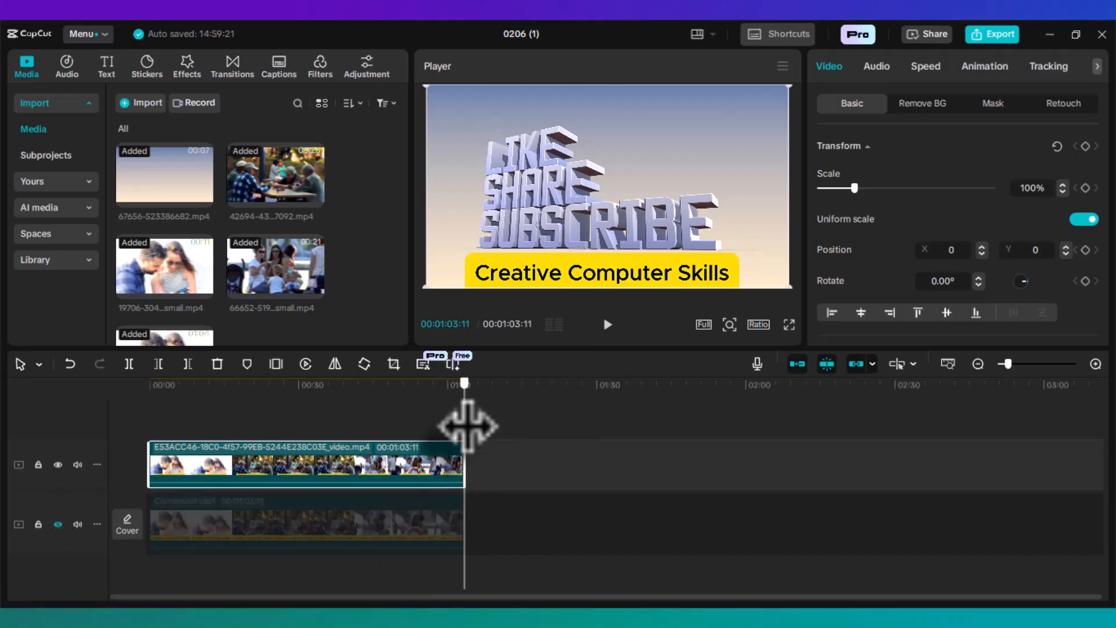
left_click_drag(468, 427, 149, 424)
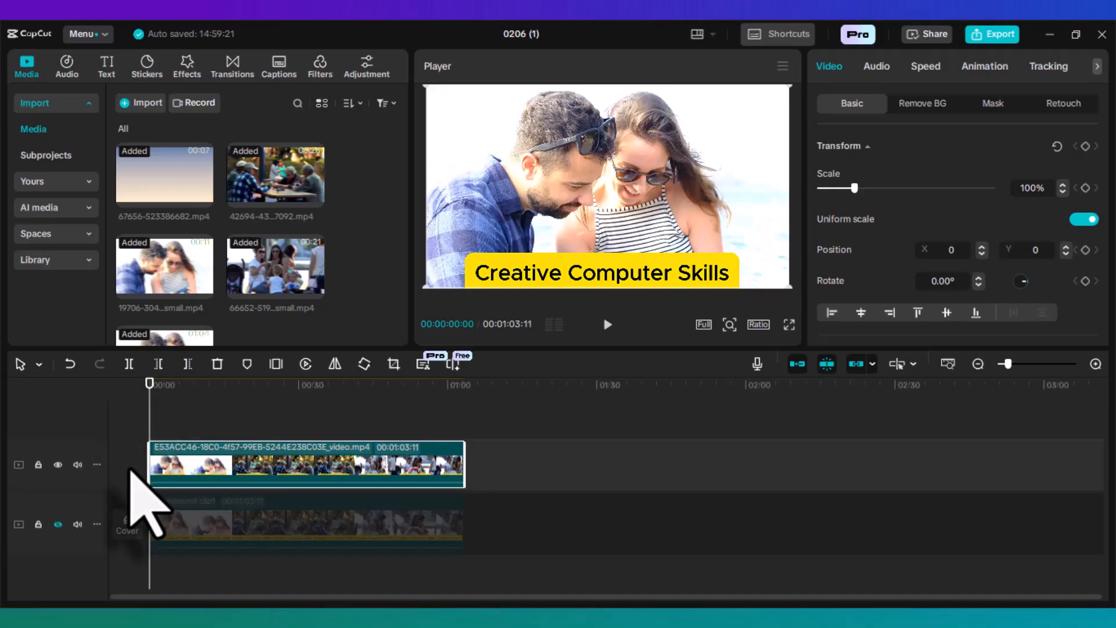
Export the project as a 1080P H.264 mp4 at 30fps named 0206 (1)(1), without sharing it.
left_click(992, 35)
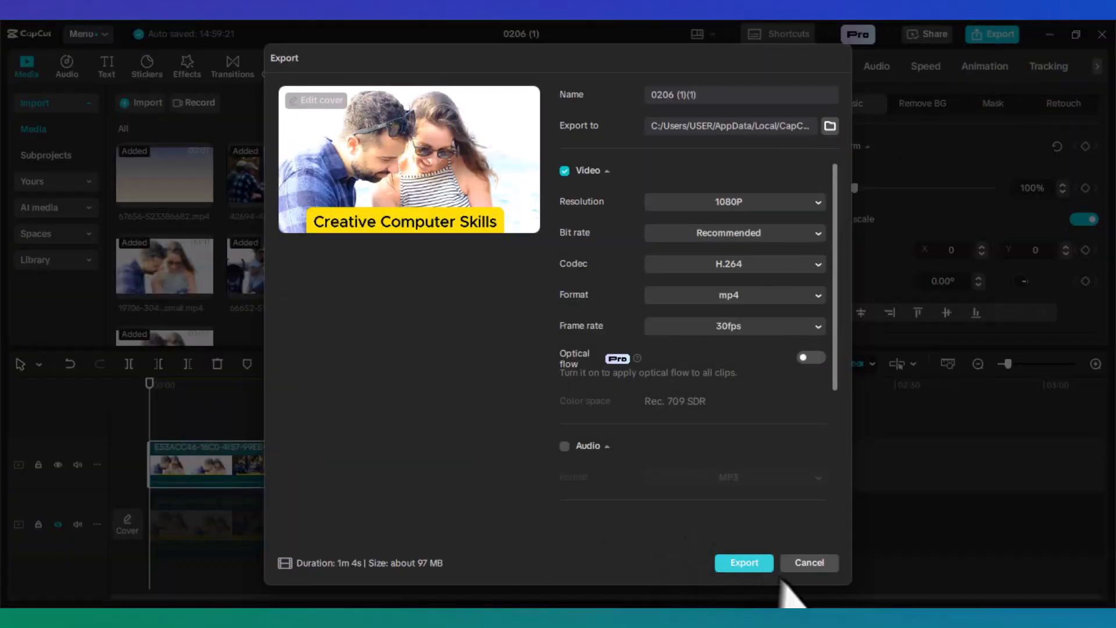
left_click(735, 568)
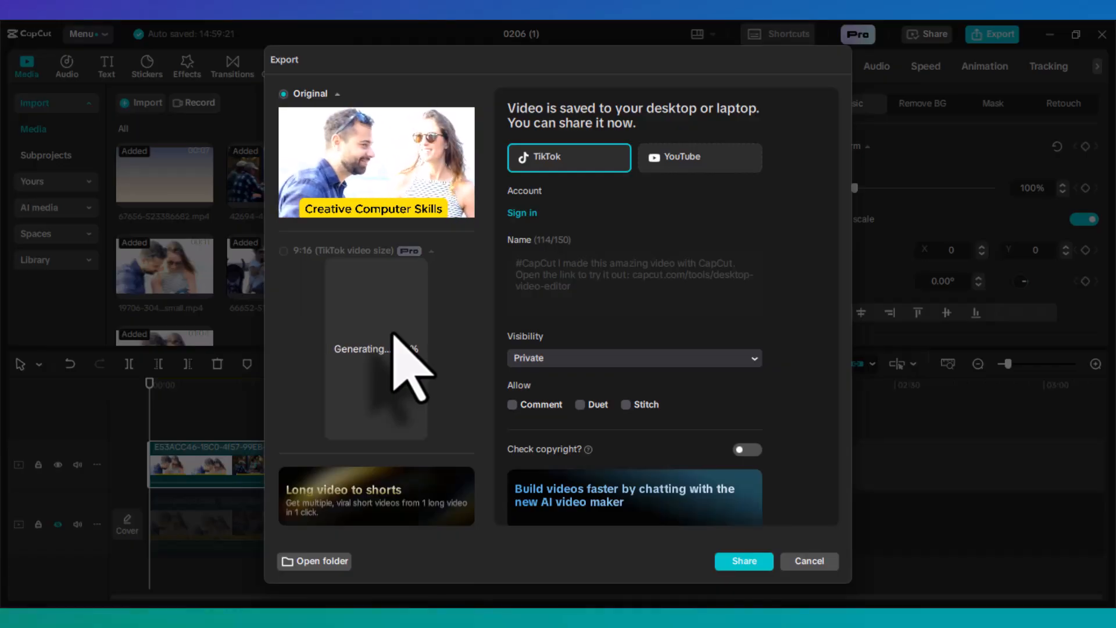
left_click(812, 564)
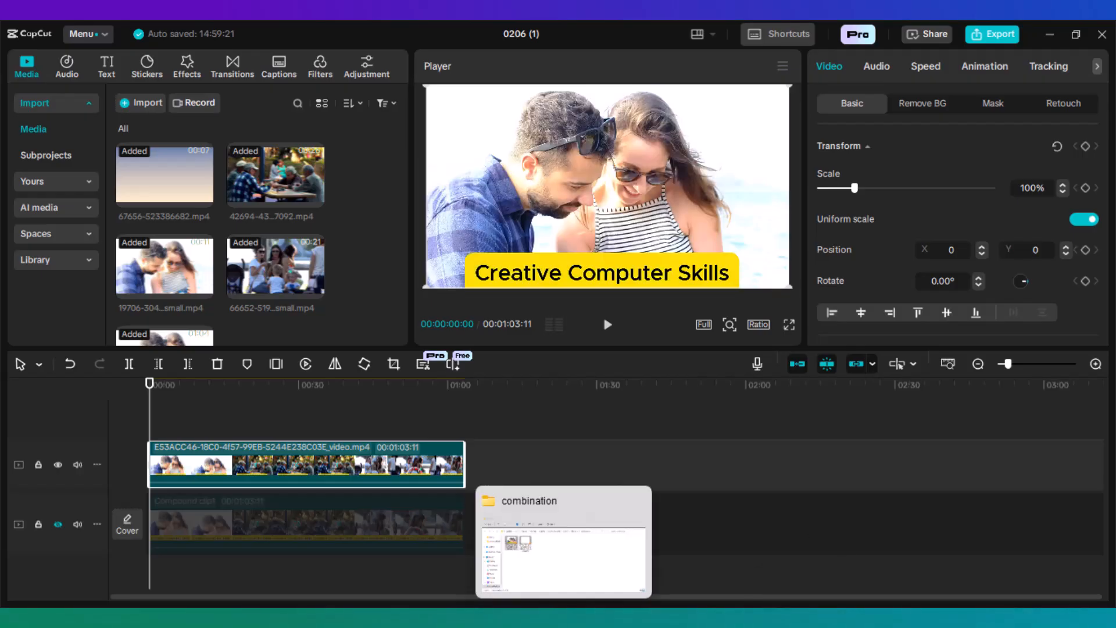
Switch to the combination folder in File Explorer and play the pre-processed MP4 video in VLC media player.
left_click(587, 572)
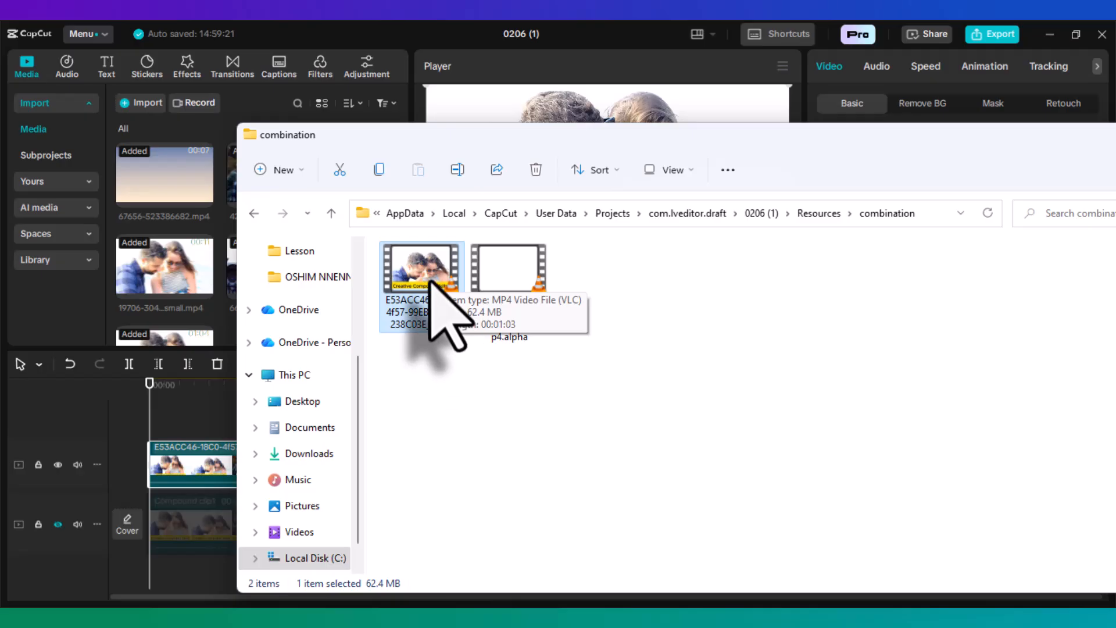
double_click(440, 277)
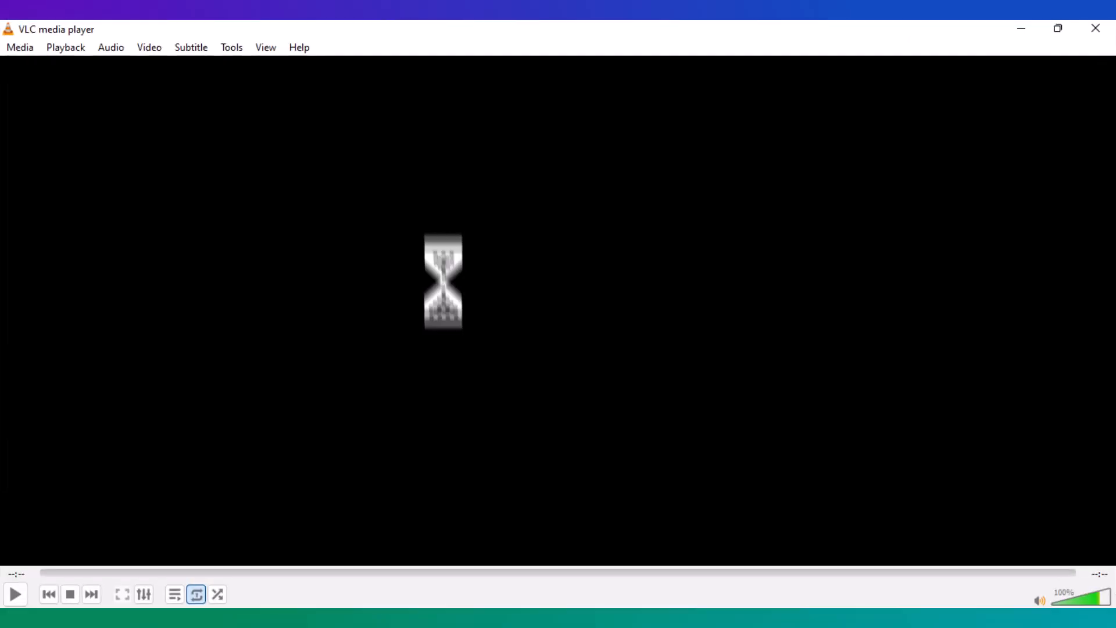